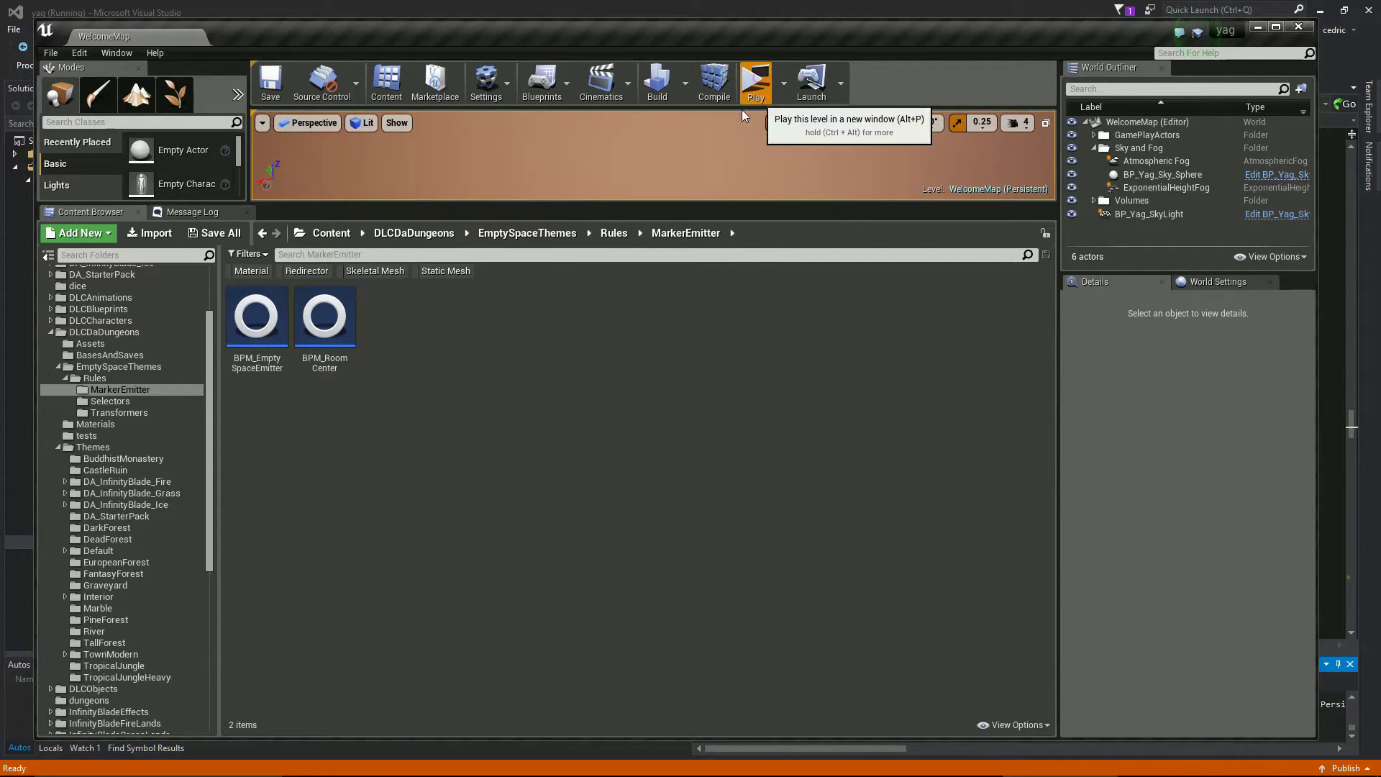
# - Launch the level in a standalone game preview, switch the keyboard layout to English (United States) and dismiss the welcome information
pyautogui.click(755, 79)
pyautogui.click(614, 192)
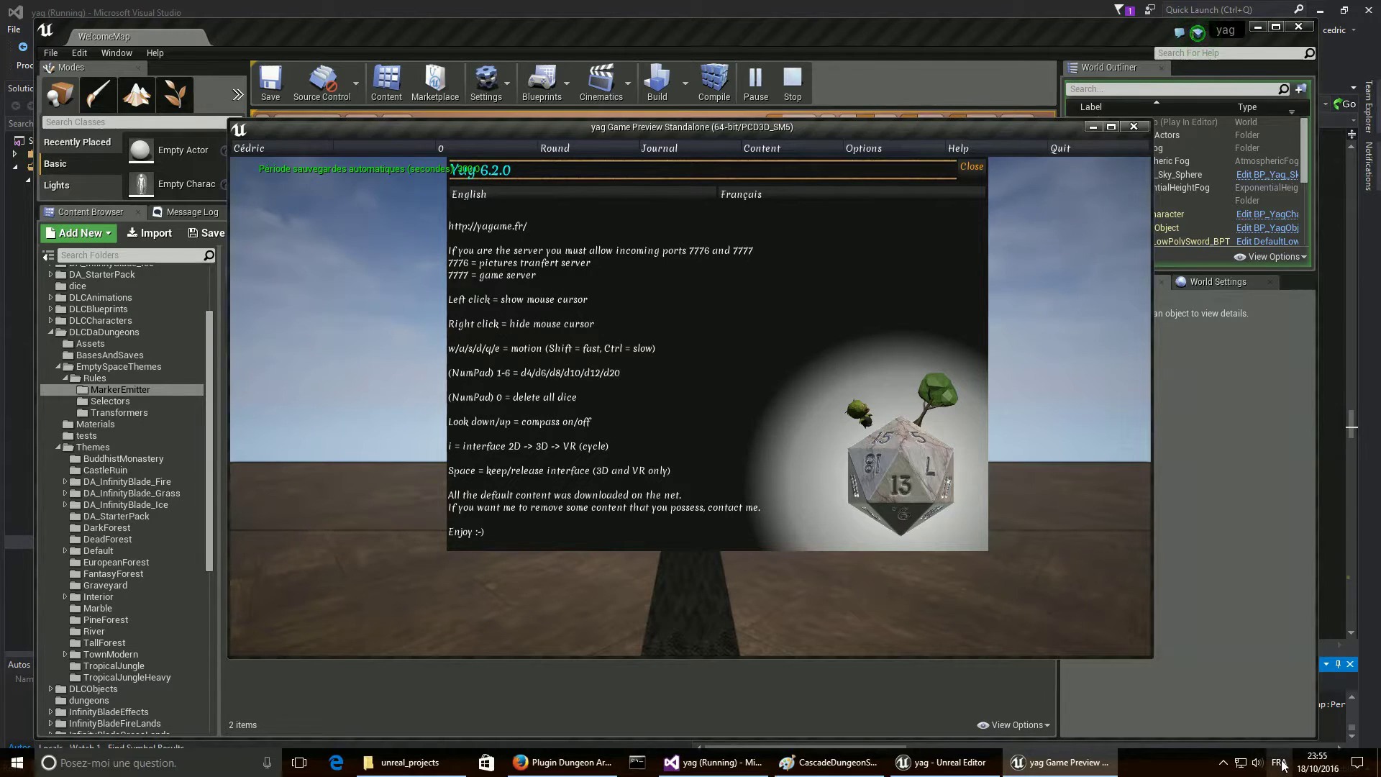
pyautogui.click(1280, 764)
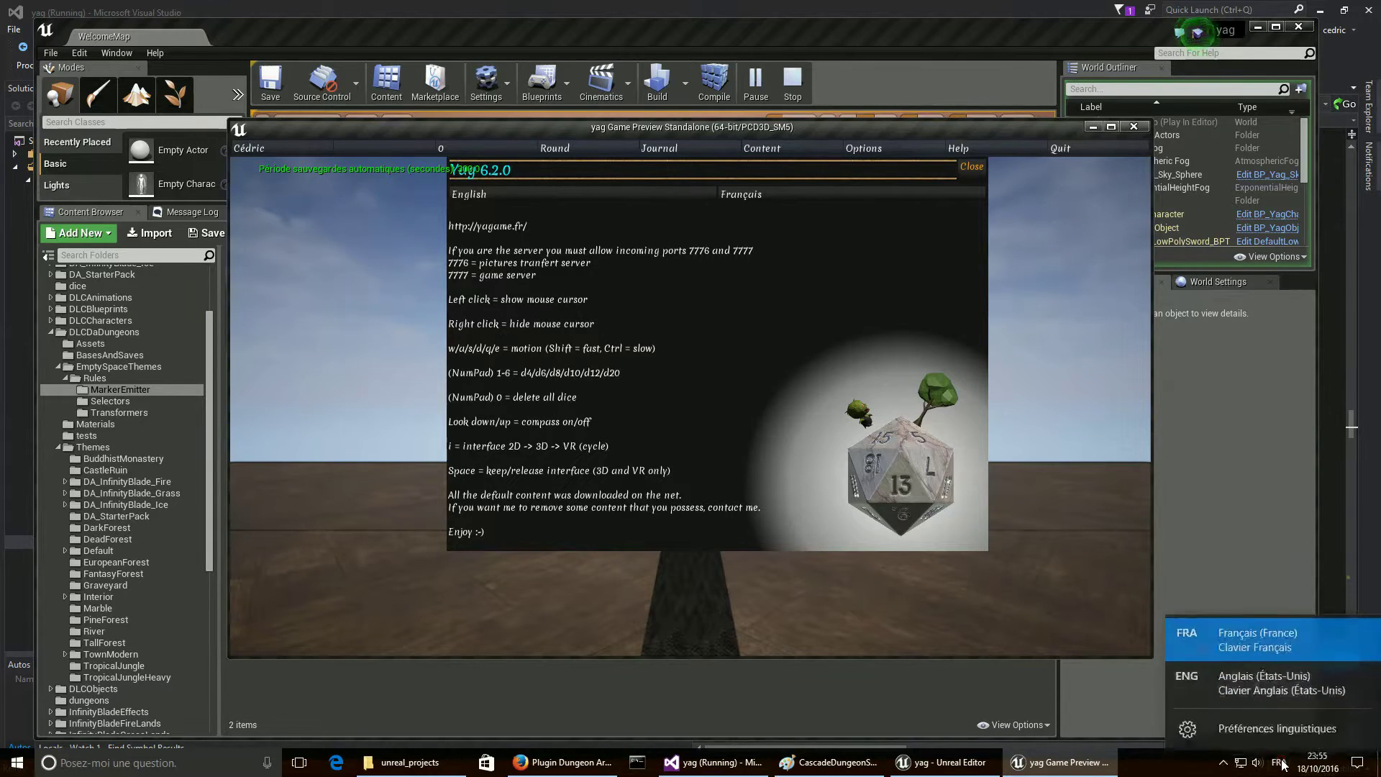
pyautogui.click(1254, 684)
pyautogui.click(983, 167)
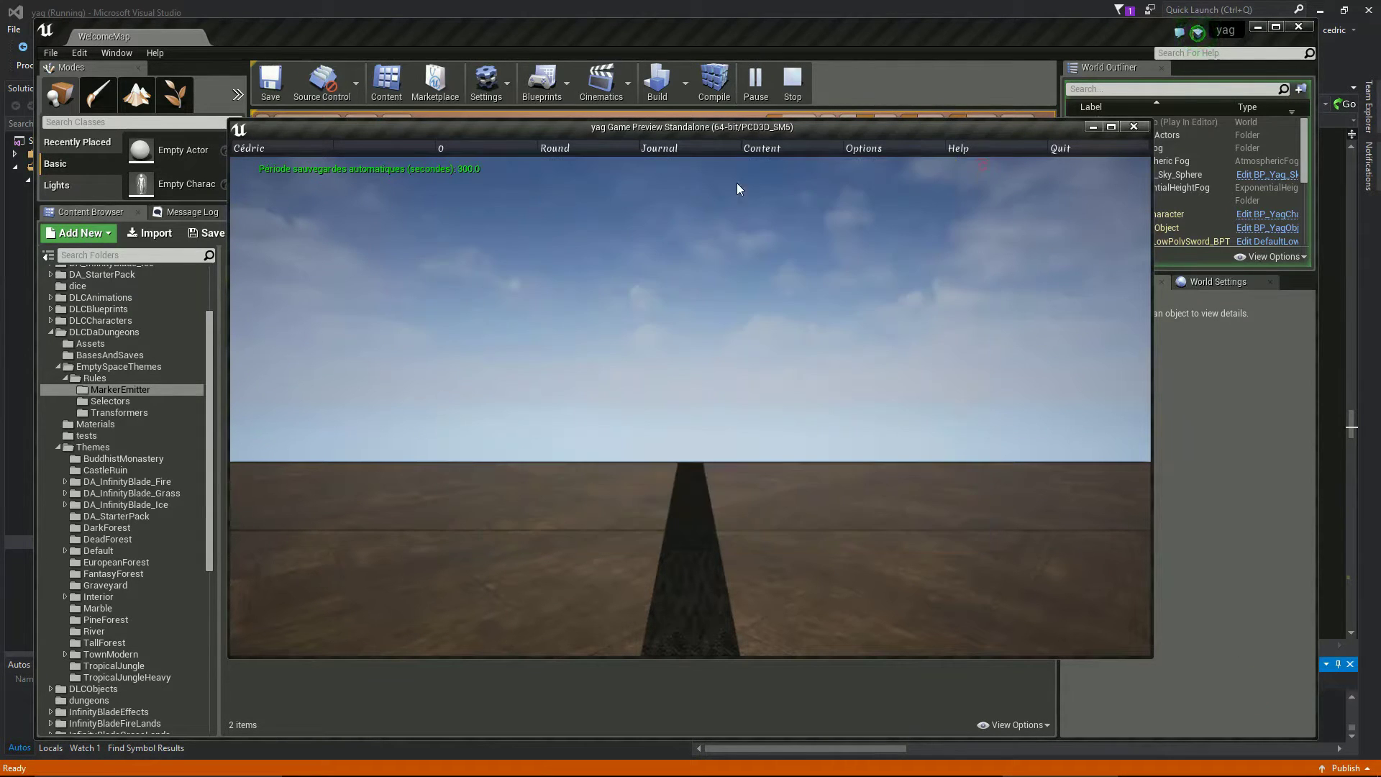
# - Delete all existing objects from the game content and add a new dungeon
pyautogui.click(783, 148)
pyautogui.click(848, 377)
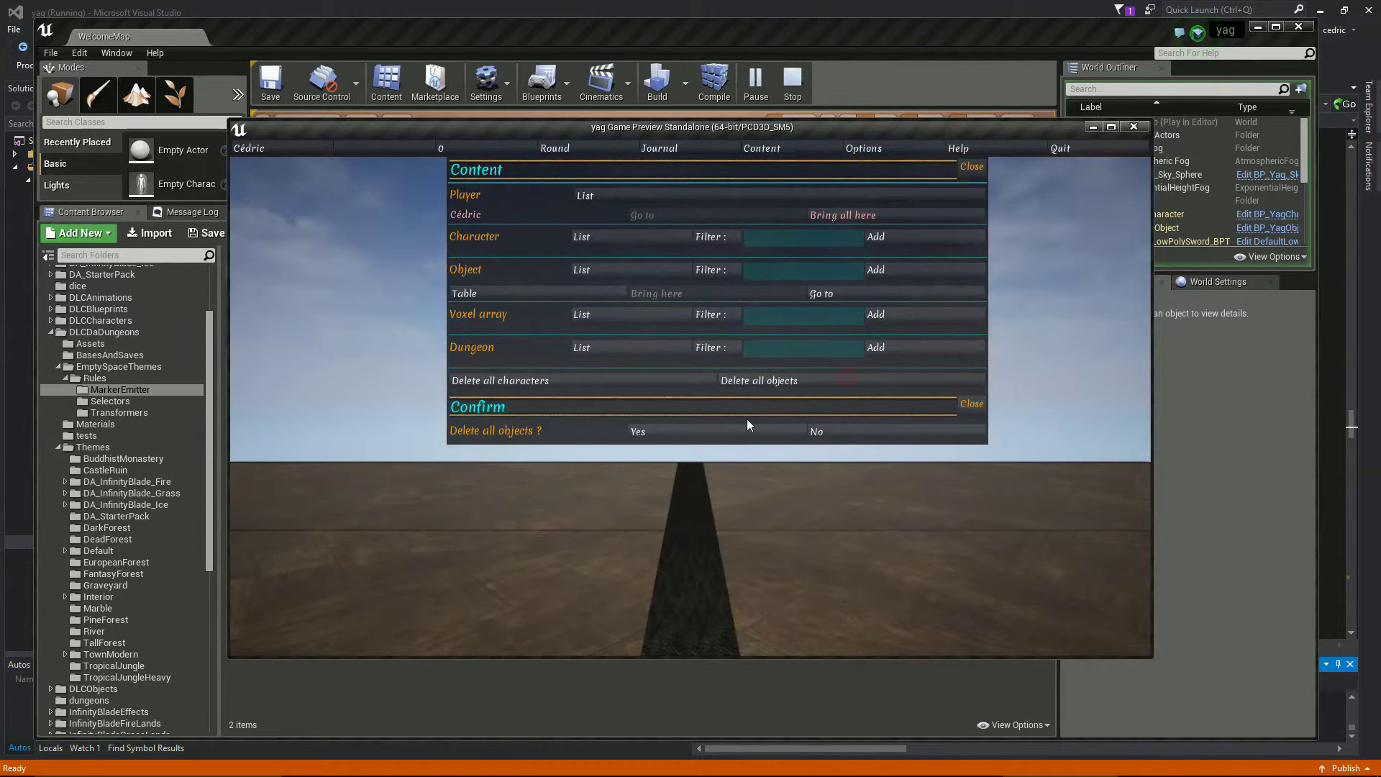
pyautogui.click(741, 431)
pyautogui.click(912, 341)
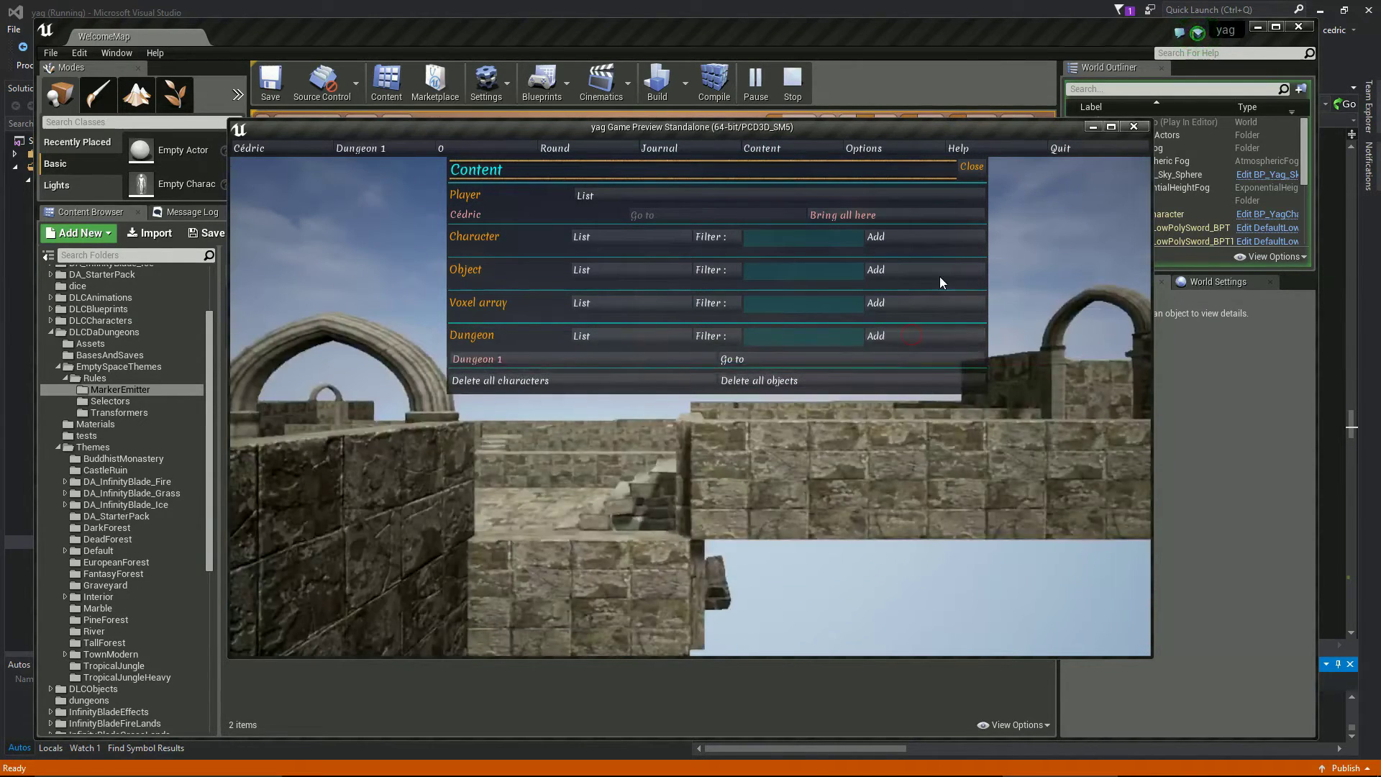
pyautogui.click(974, 167)
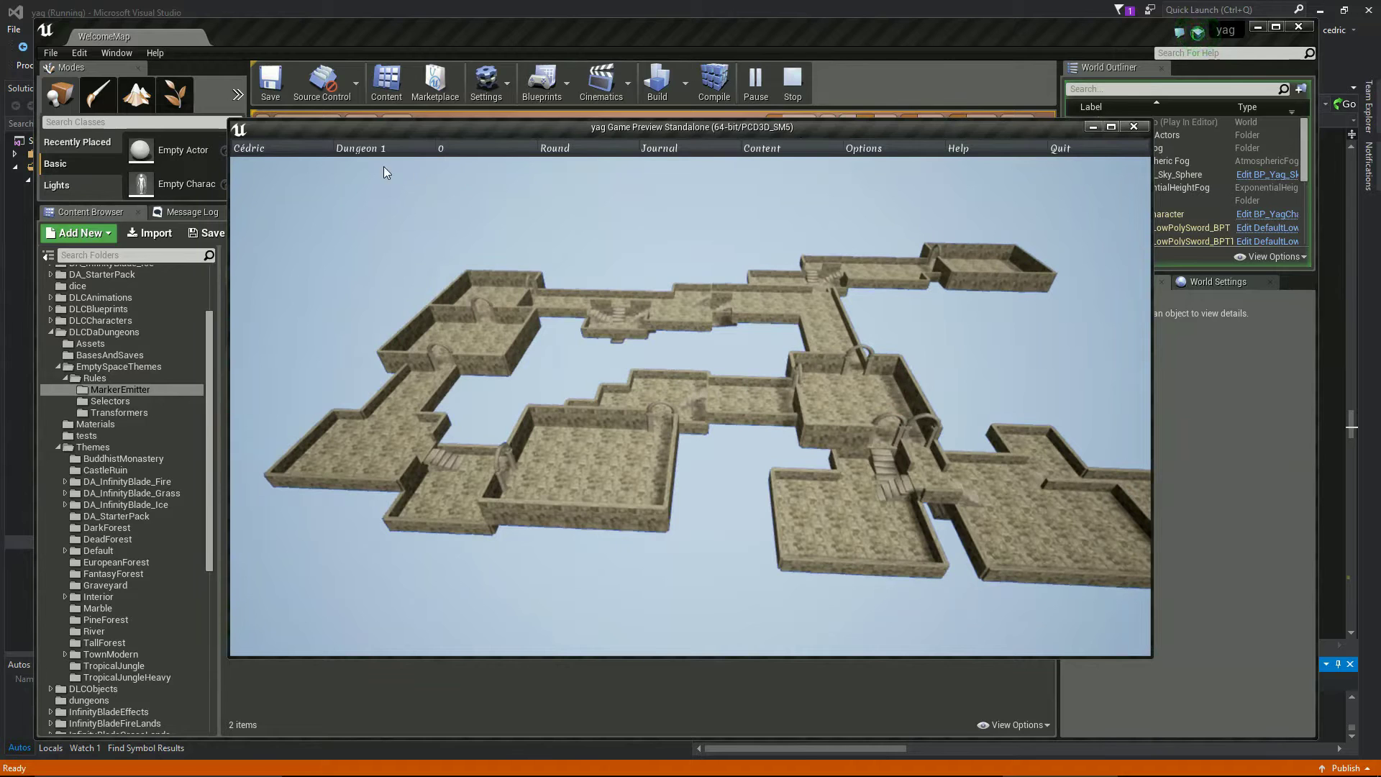
# - Set the theme of Dungeon 1 to BuddhistMonastery and close its properties
pyautogui.click(365, 148)
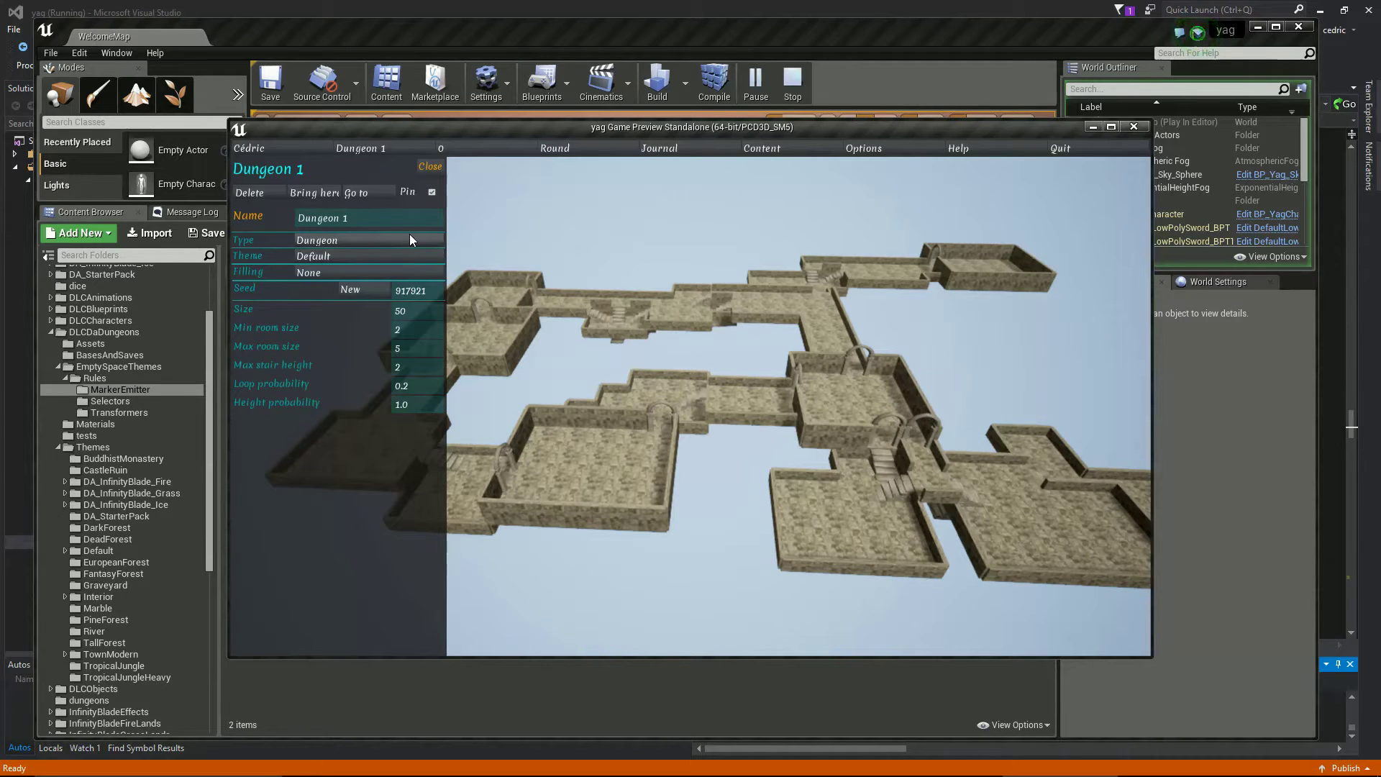
pyautogui.click(381, 257)
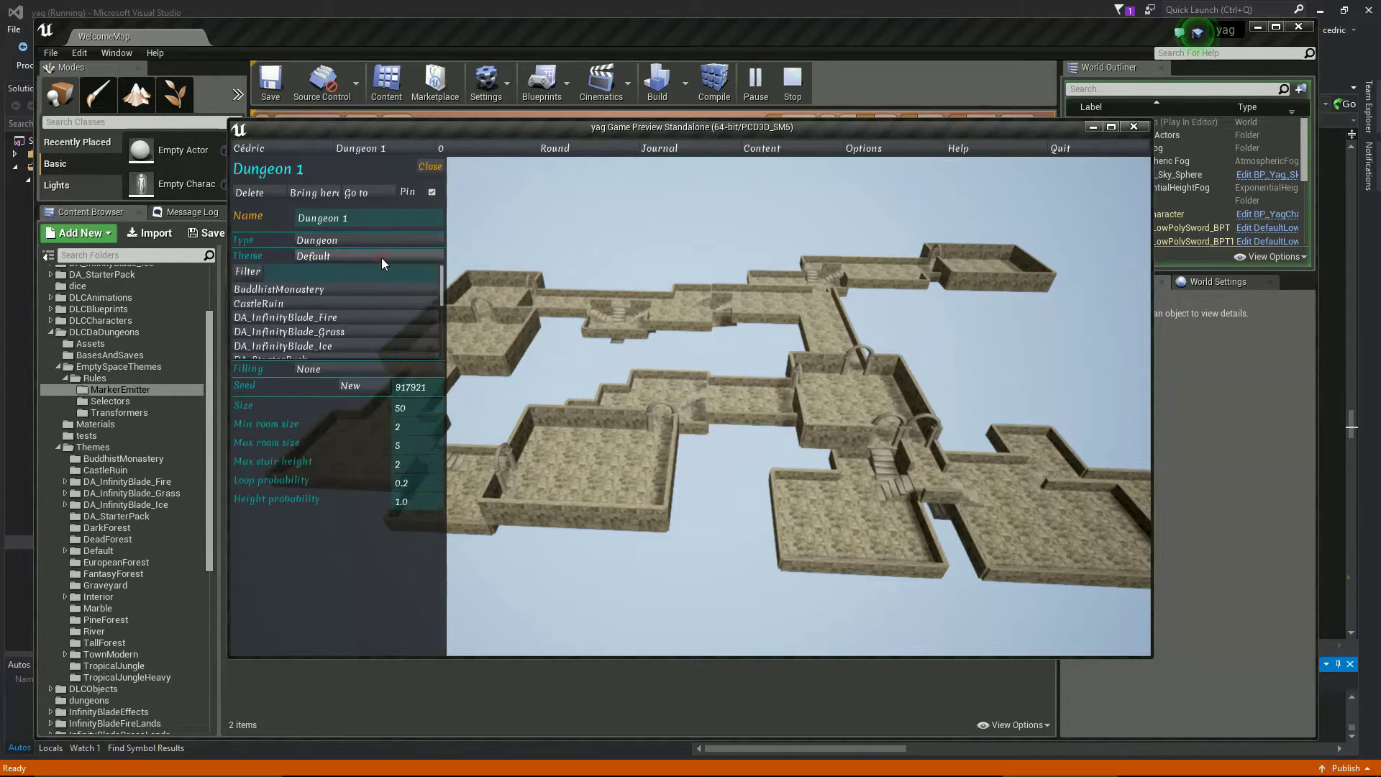
pyautogui.click(356, 290)
pyautogui.click(431, 167)
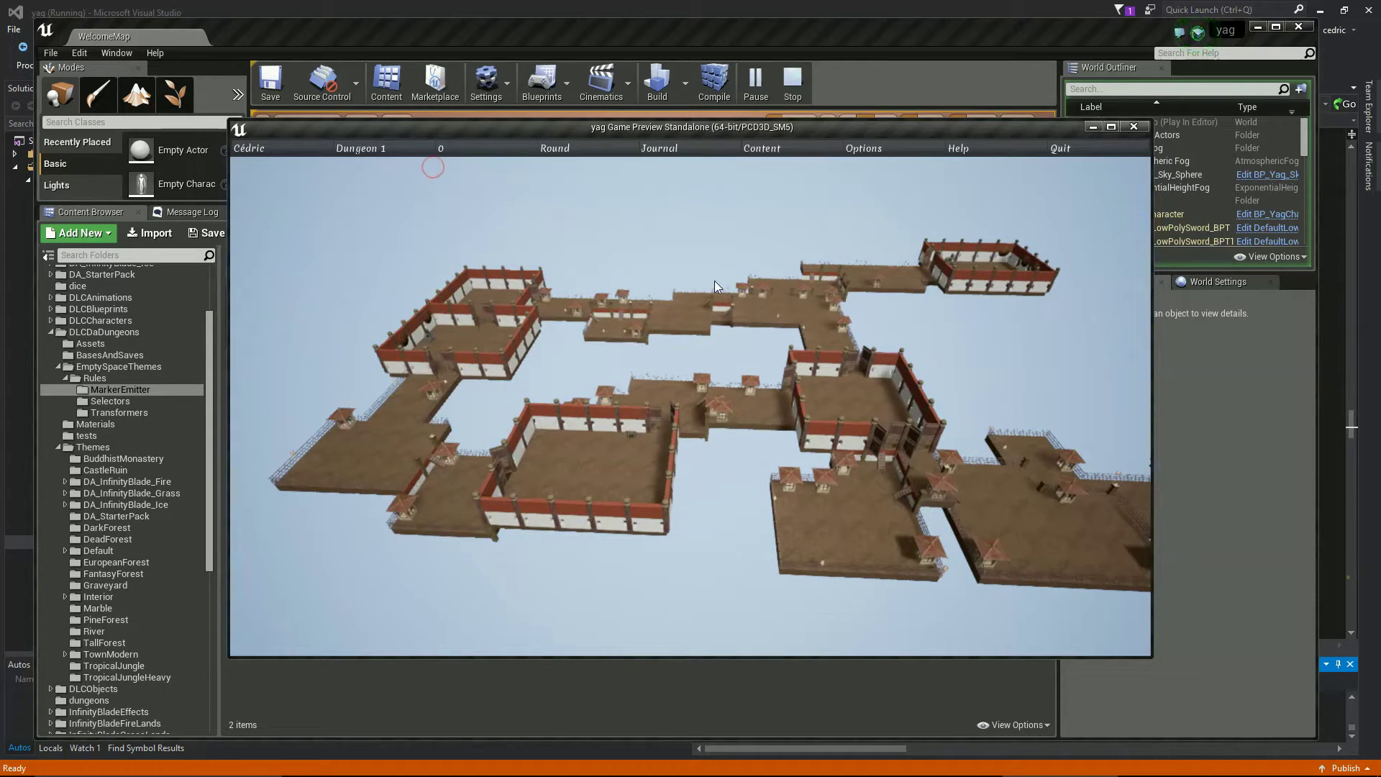
# - Regenerate Dungeon 1 with the seed 956670 and close its properties
pyautogui.click(399, 146)
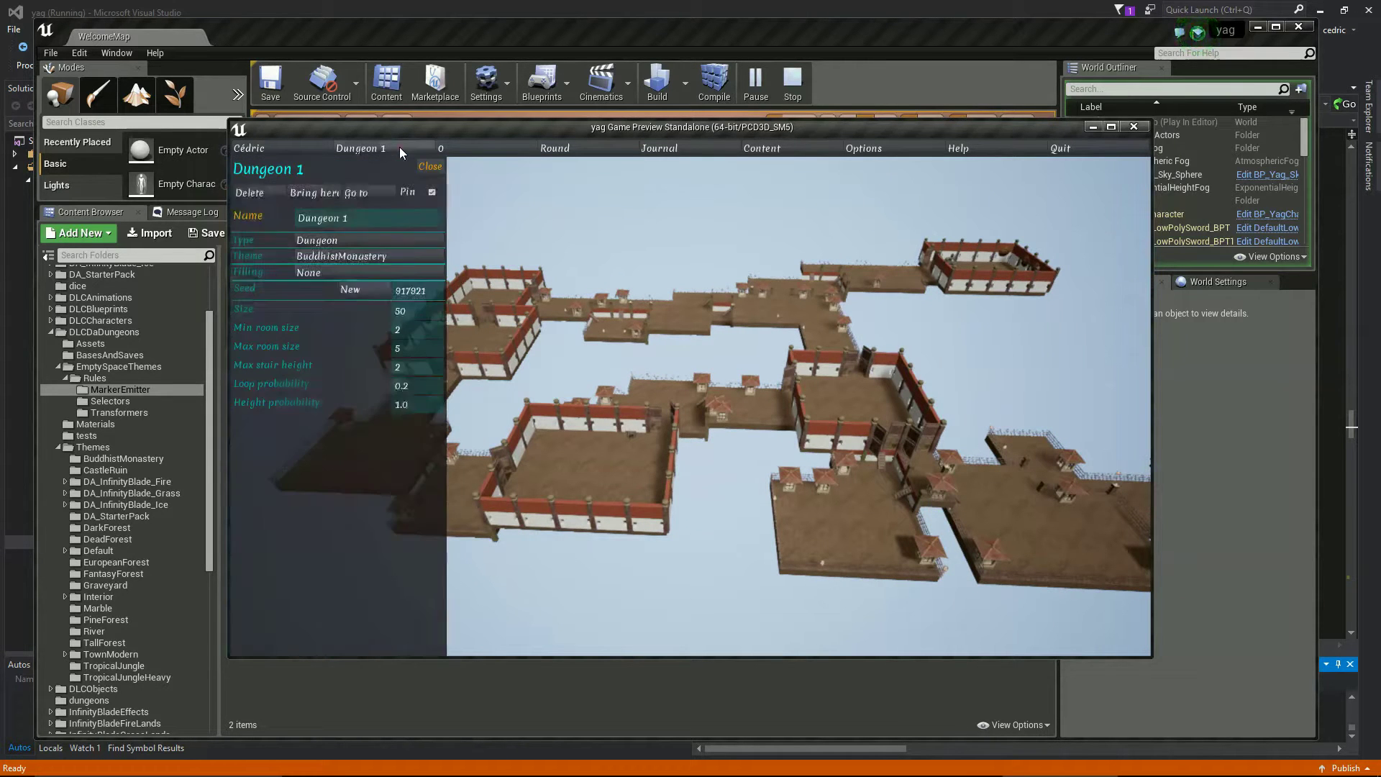
pyautogui.click(424, 290)
pyautogui.write('956670')
pyautogui.press('Return')
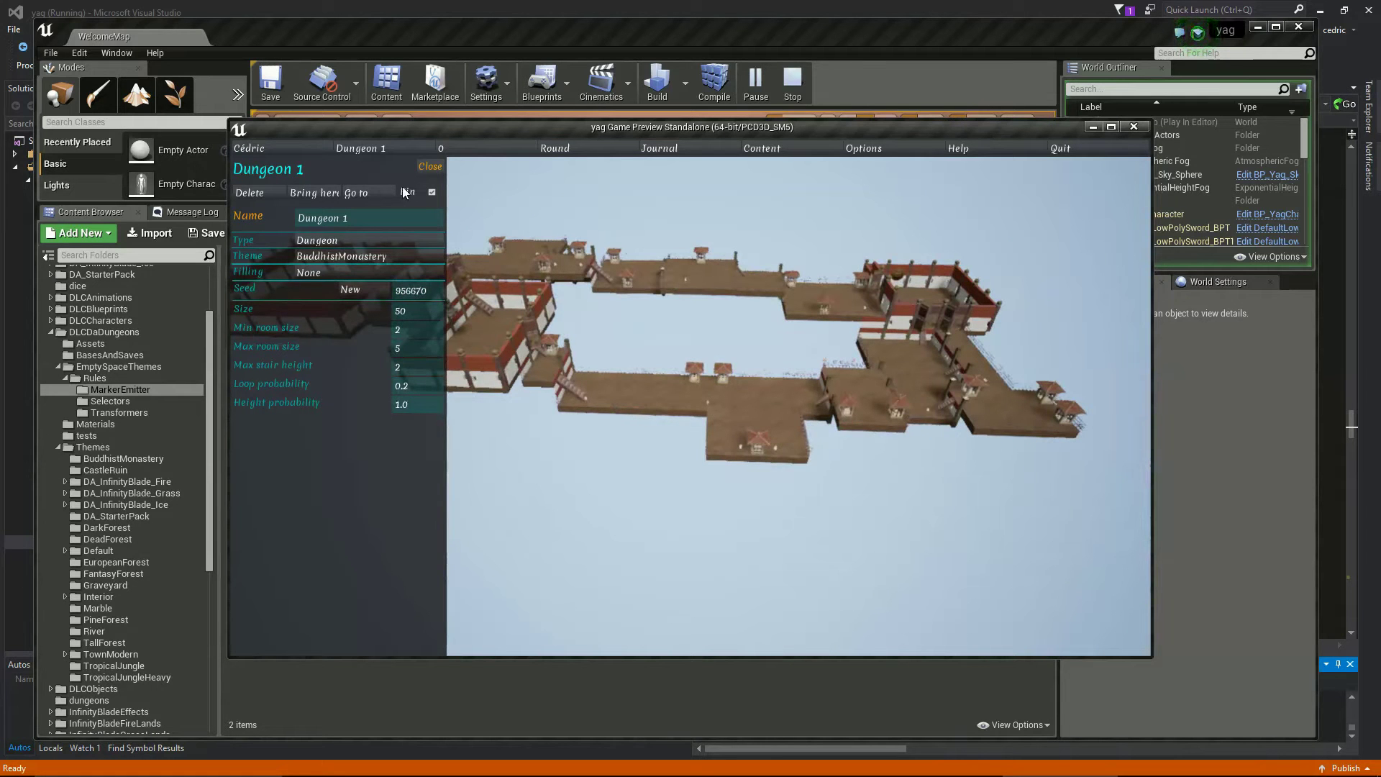
pyautogui.click(435, 169)
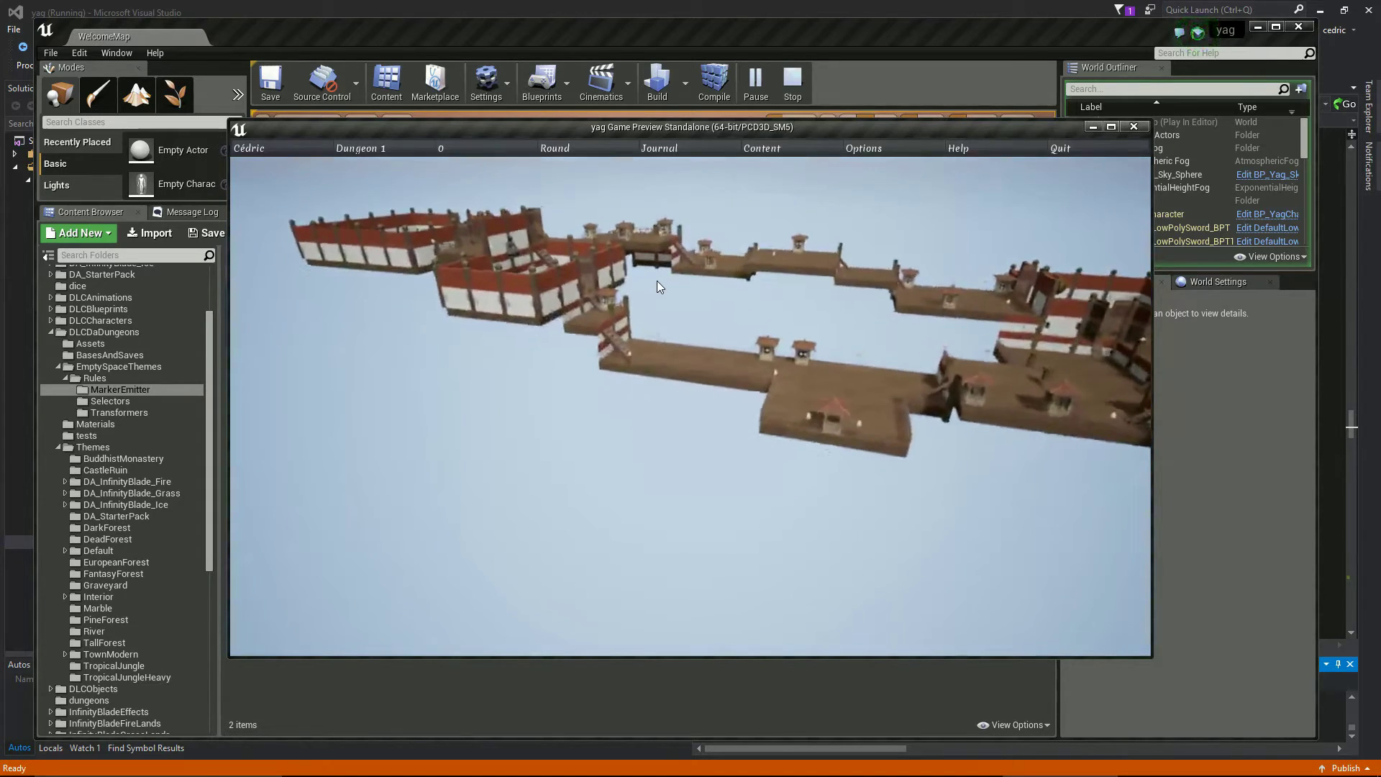
# - Set the empty-space filling of Dungeon 1 to IdenticalNoWall and close its properties
pyautogui.scroll(3, 657, 281)
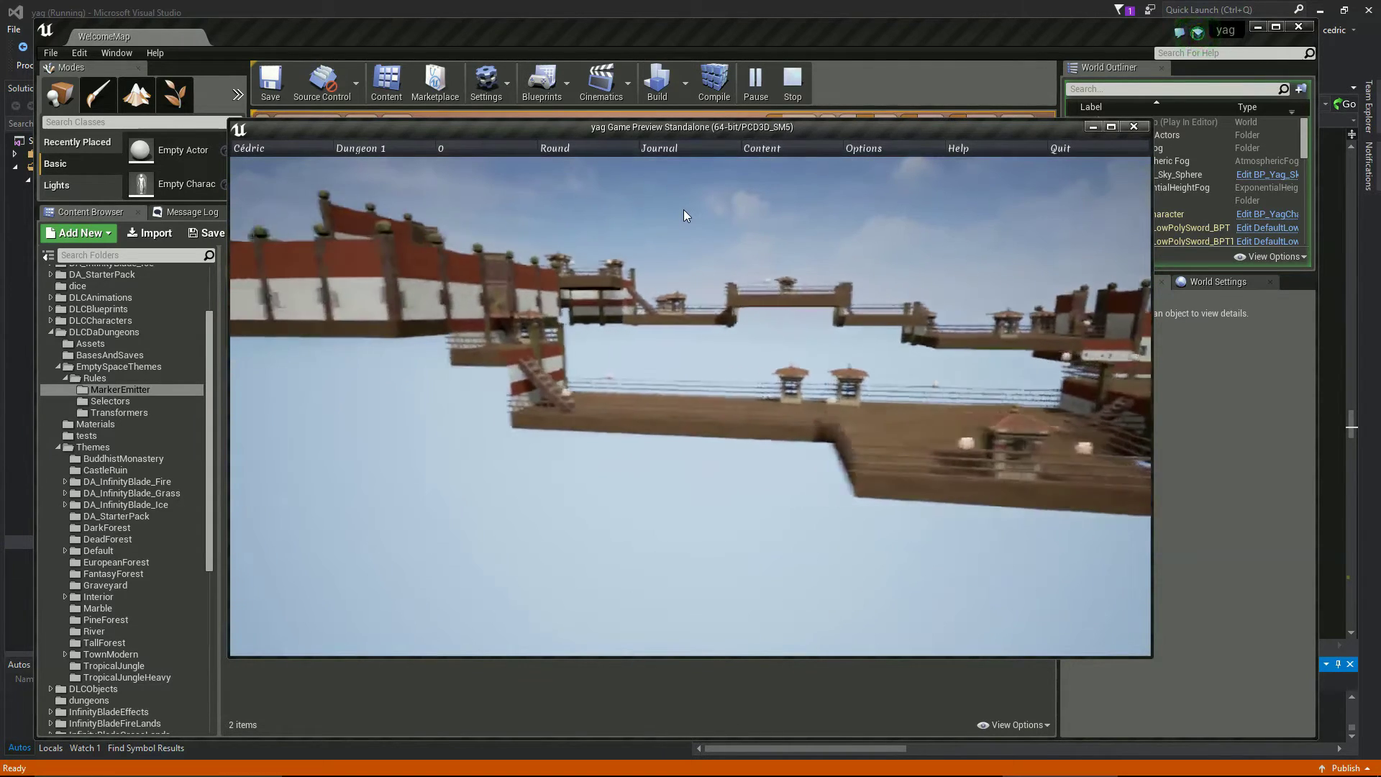
pyautogui.scroll(3, 683, 208)
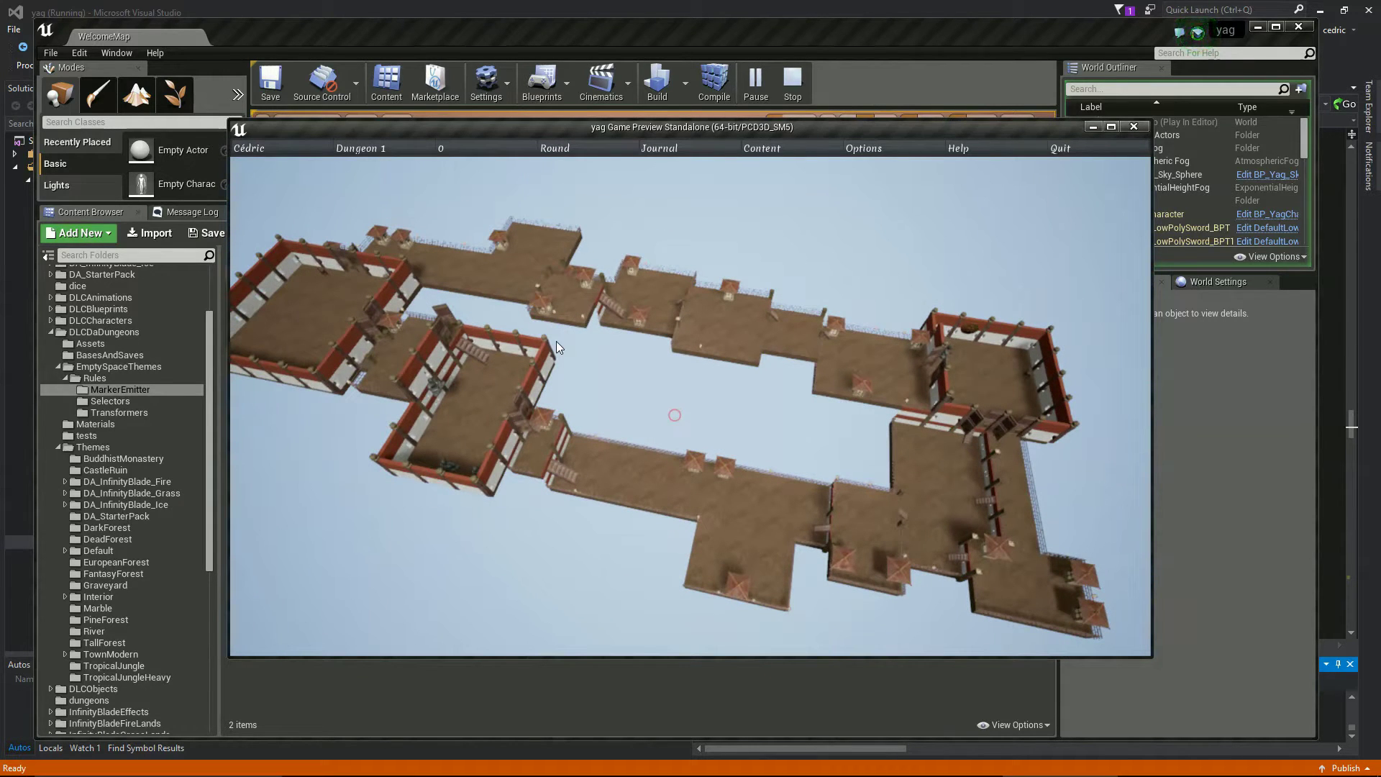
pyautogui.click(675, 415)
pyautogui.scroll(-5, 727, 393)
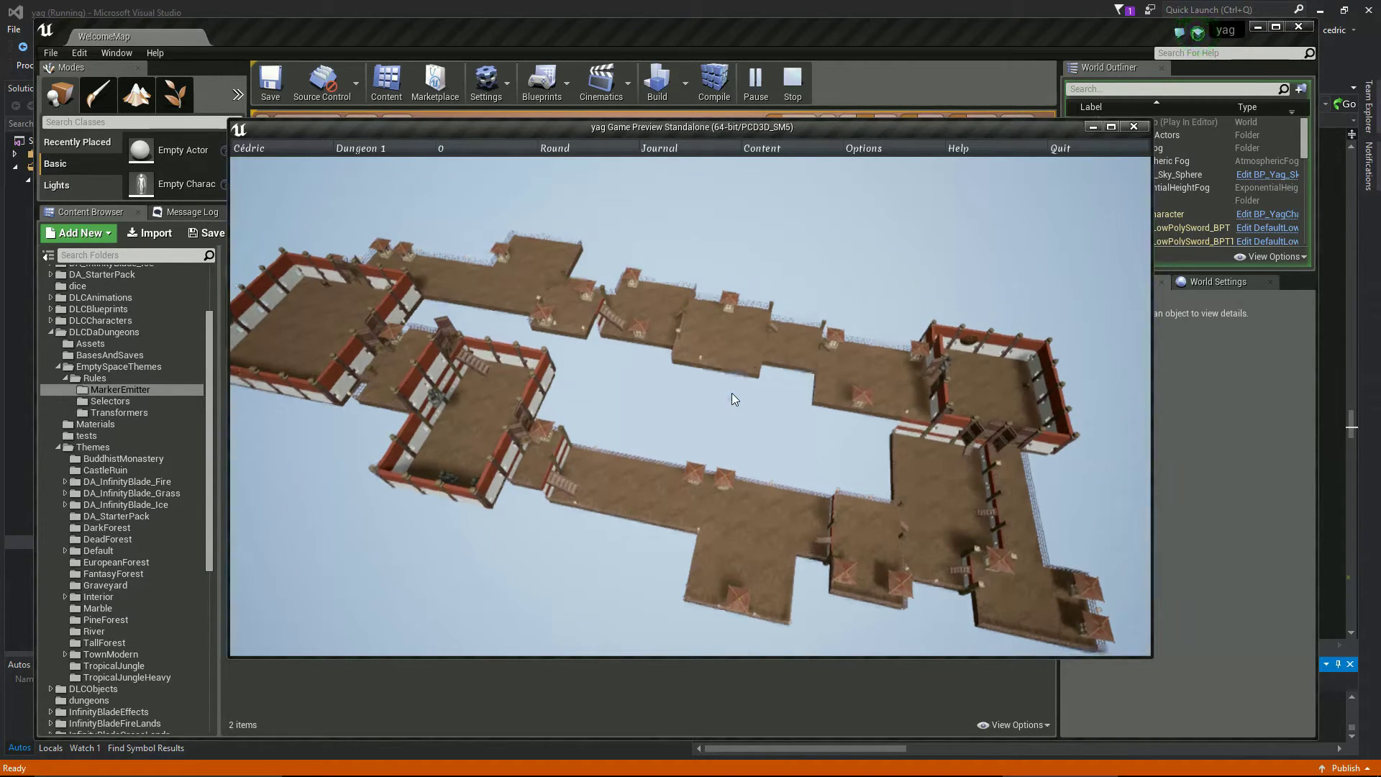
pyautogui.scroll(2, 732, 360)
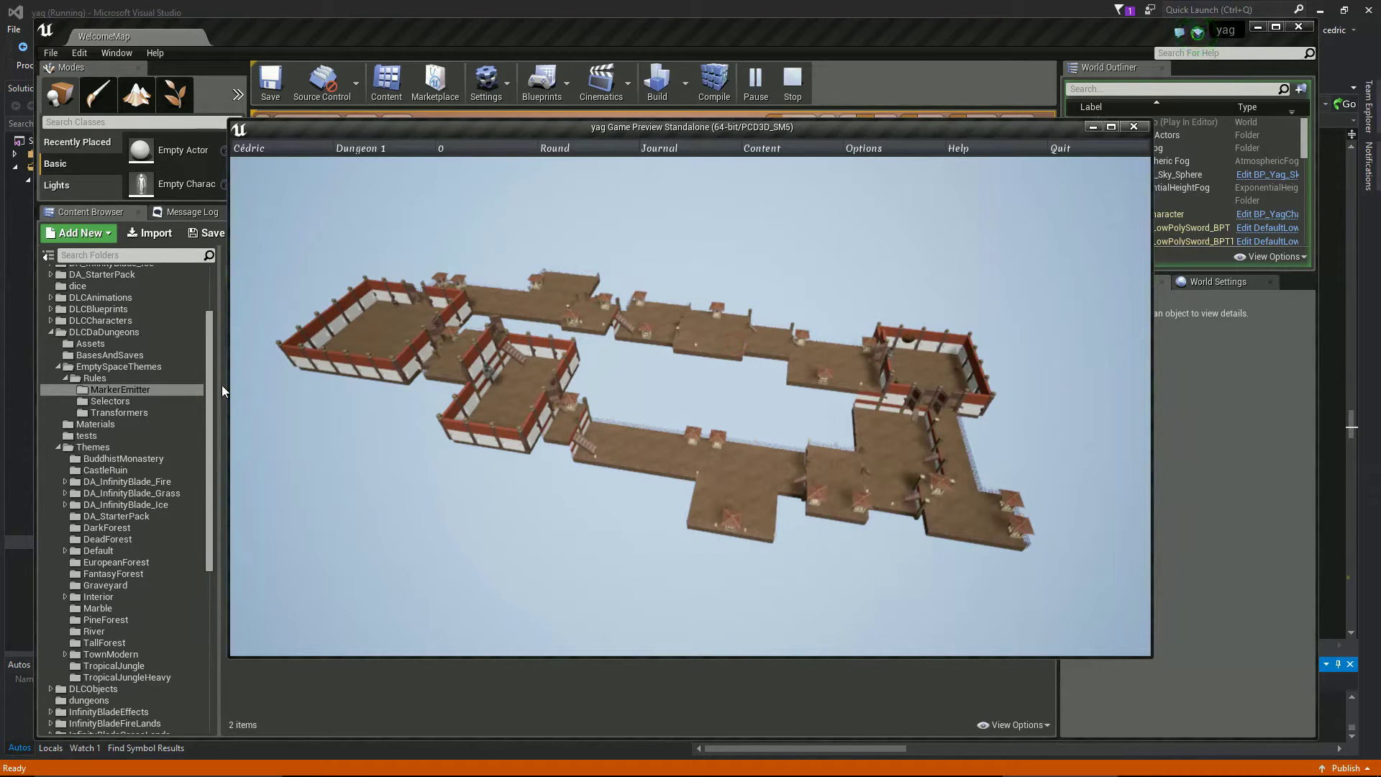
pyautogui.scroll(4, 132, 425)
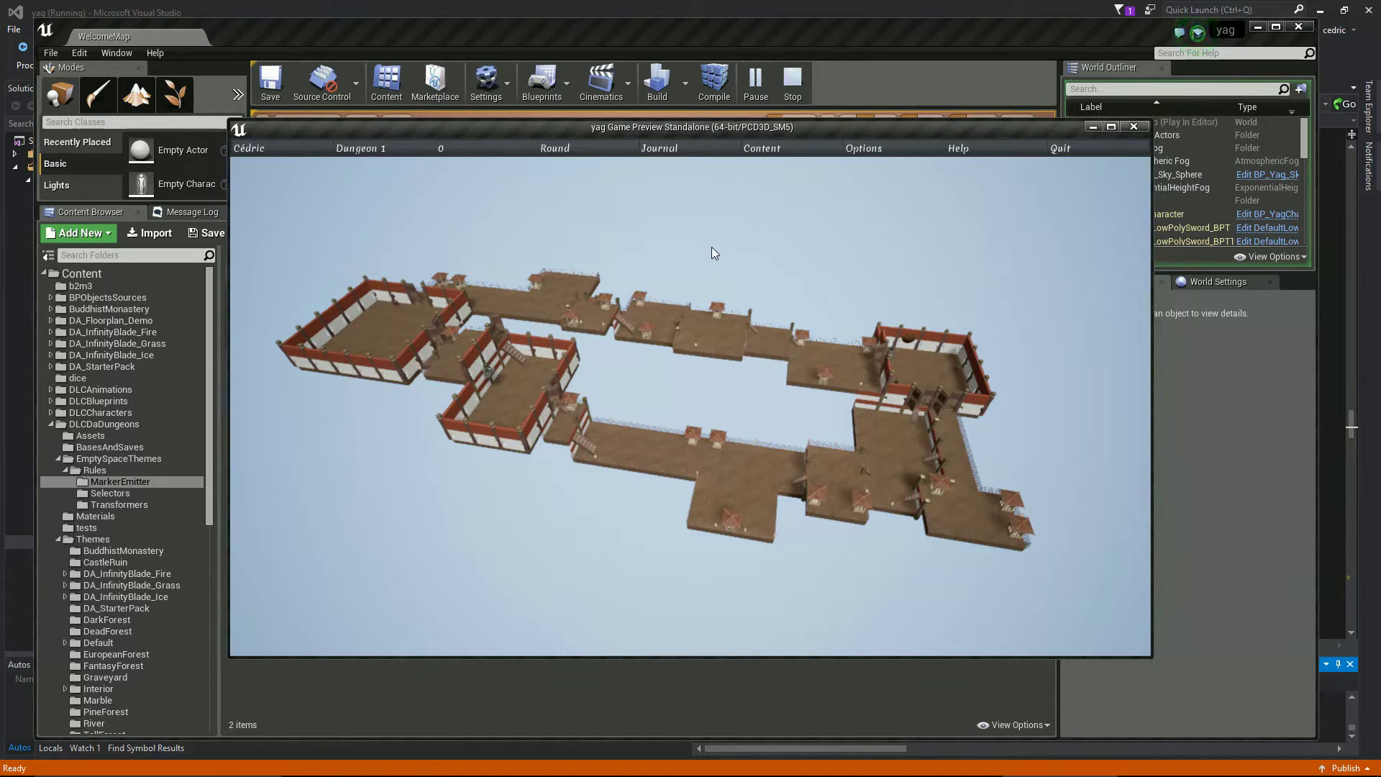
pyautogui.click(374, 149)
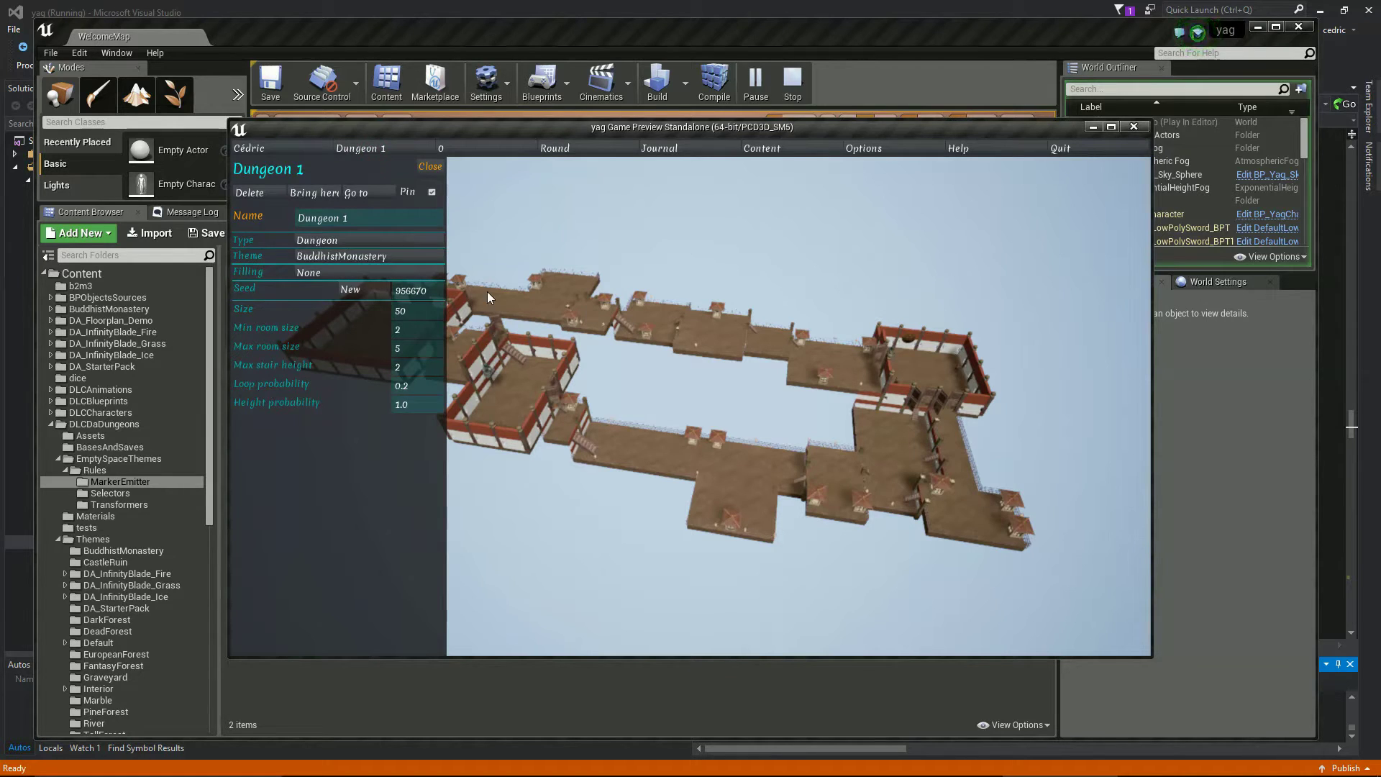
pyautogui.click(331, 273)
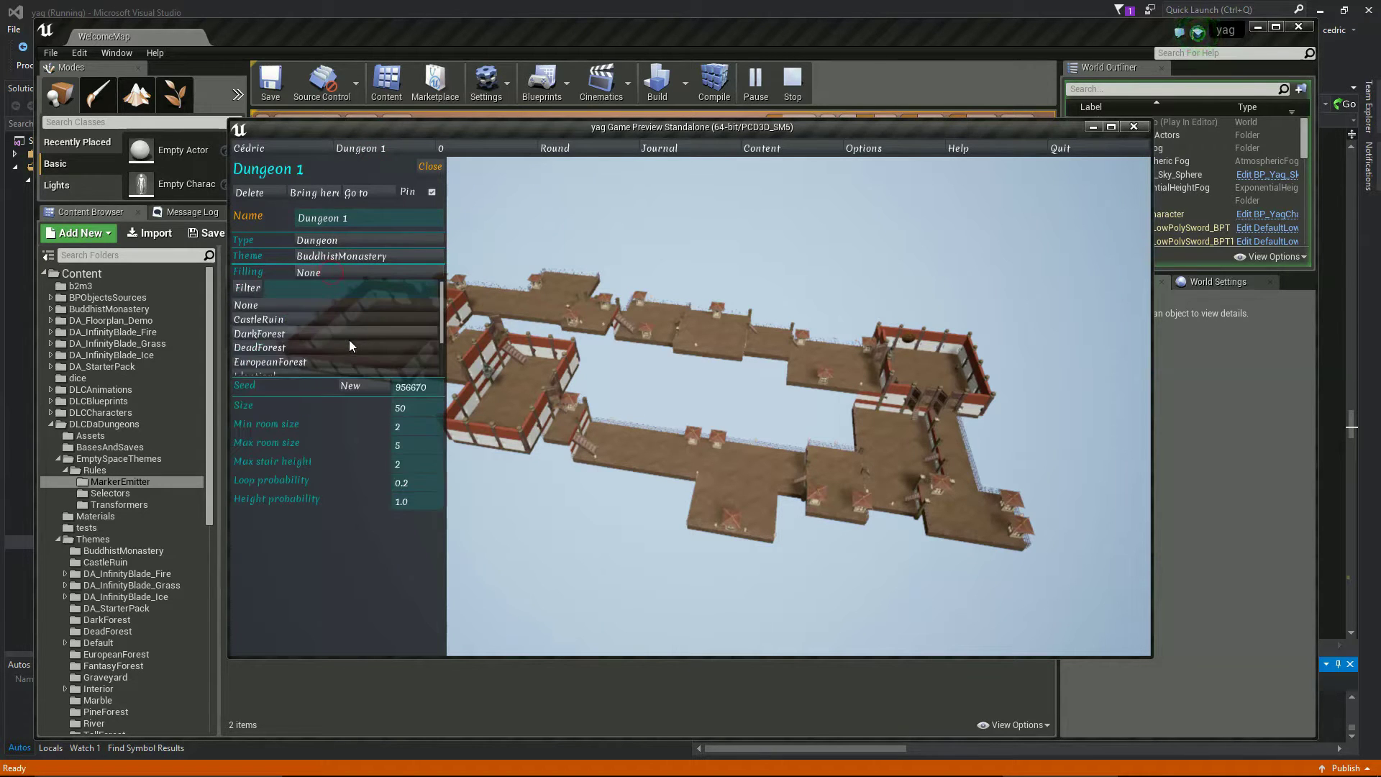
pyautogui.scroll(-3, 349, 339)
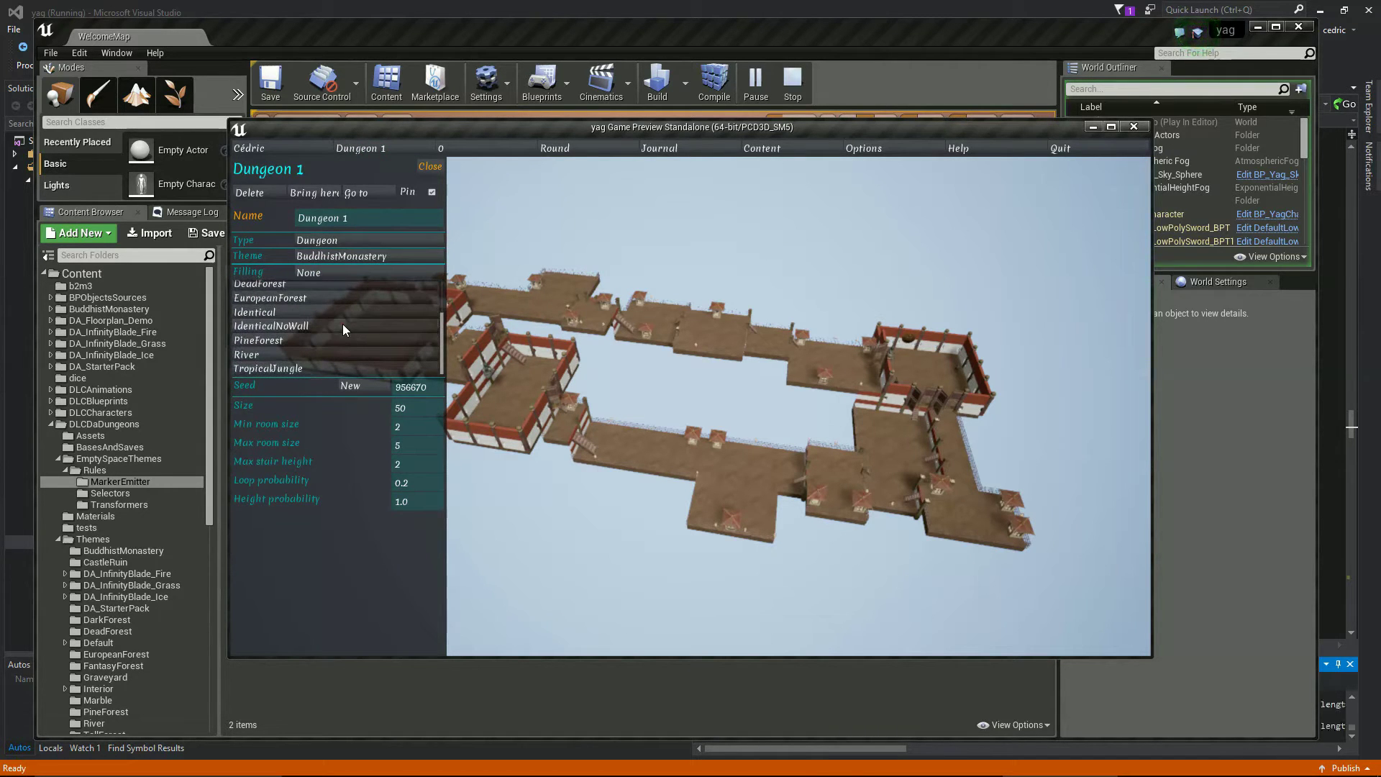
pyautogui.click(343, 325)
pyautogui.click(430, 167)
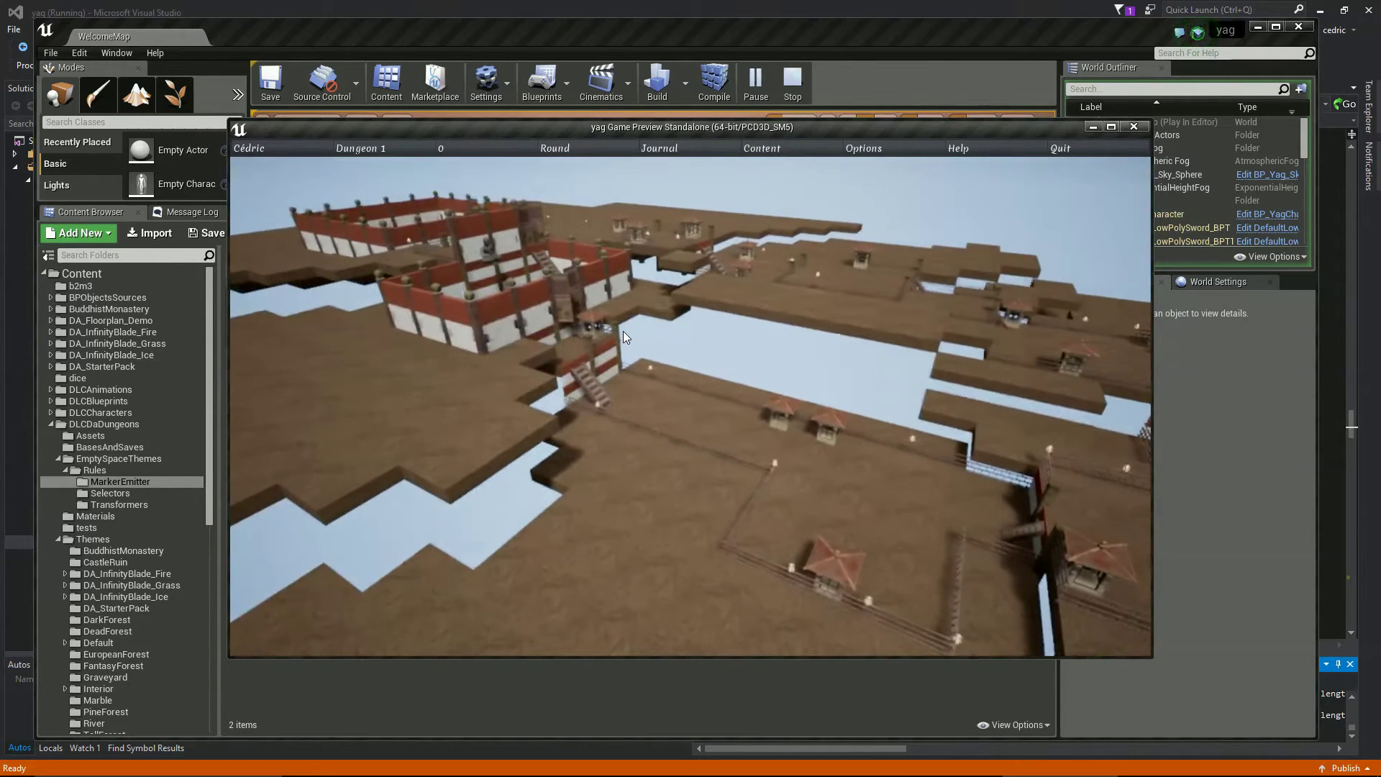
# - Change the filling of Dungeon 1 to Identical
pyautogui.click(373, 147)
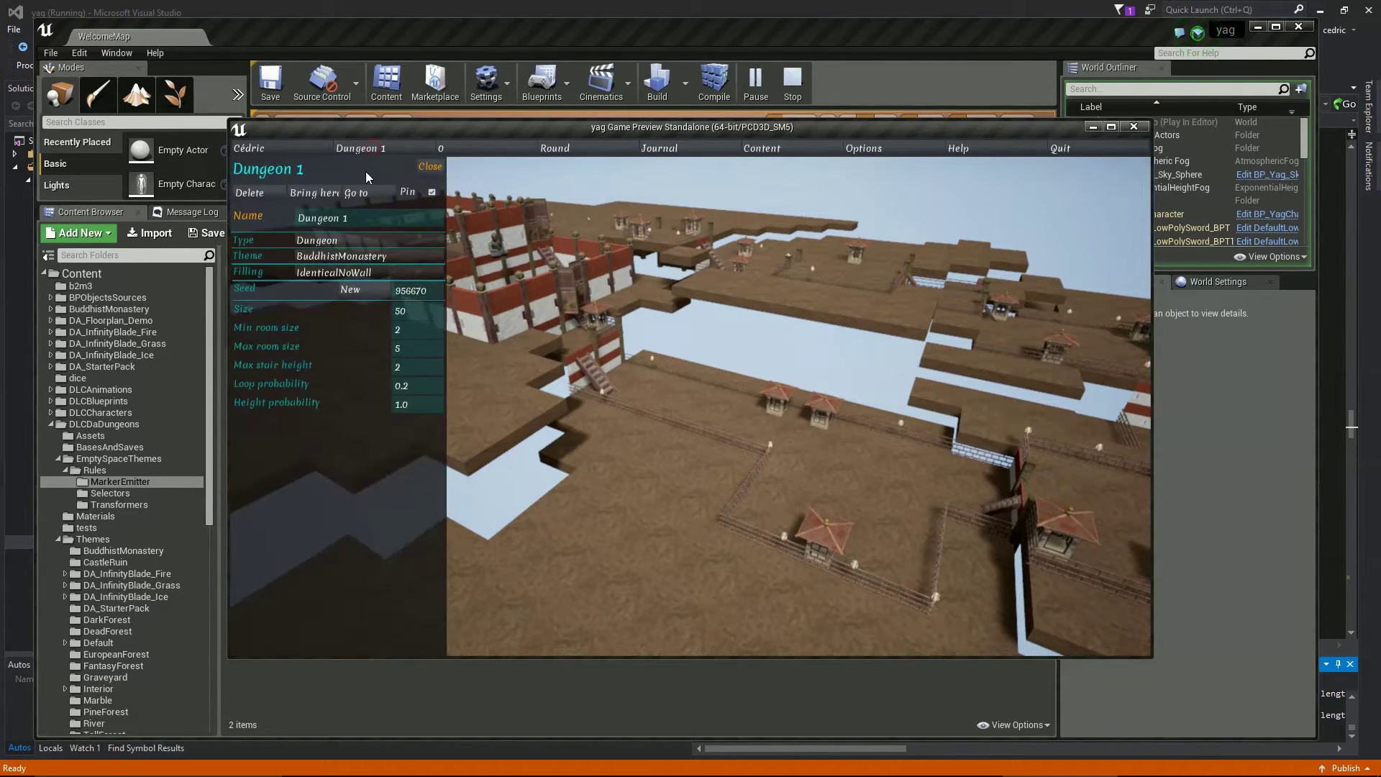
pyautogui.click(377, 267)
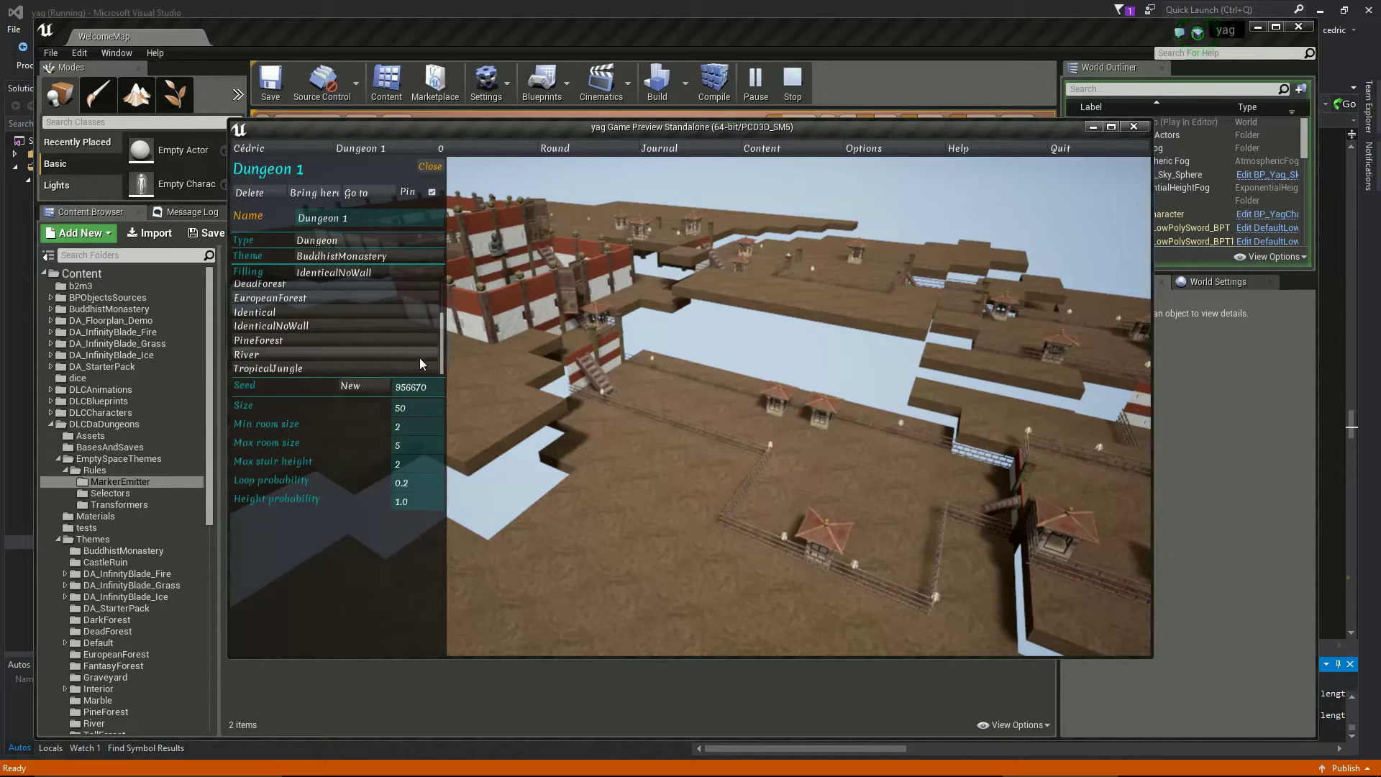
pyautogui.click(339, 310)
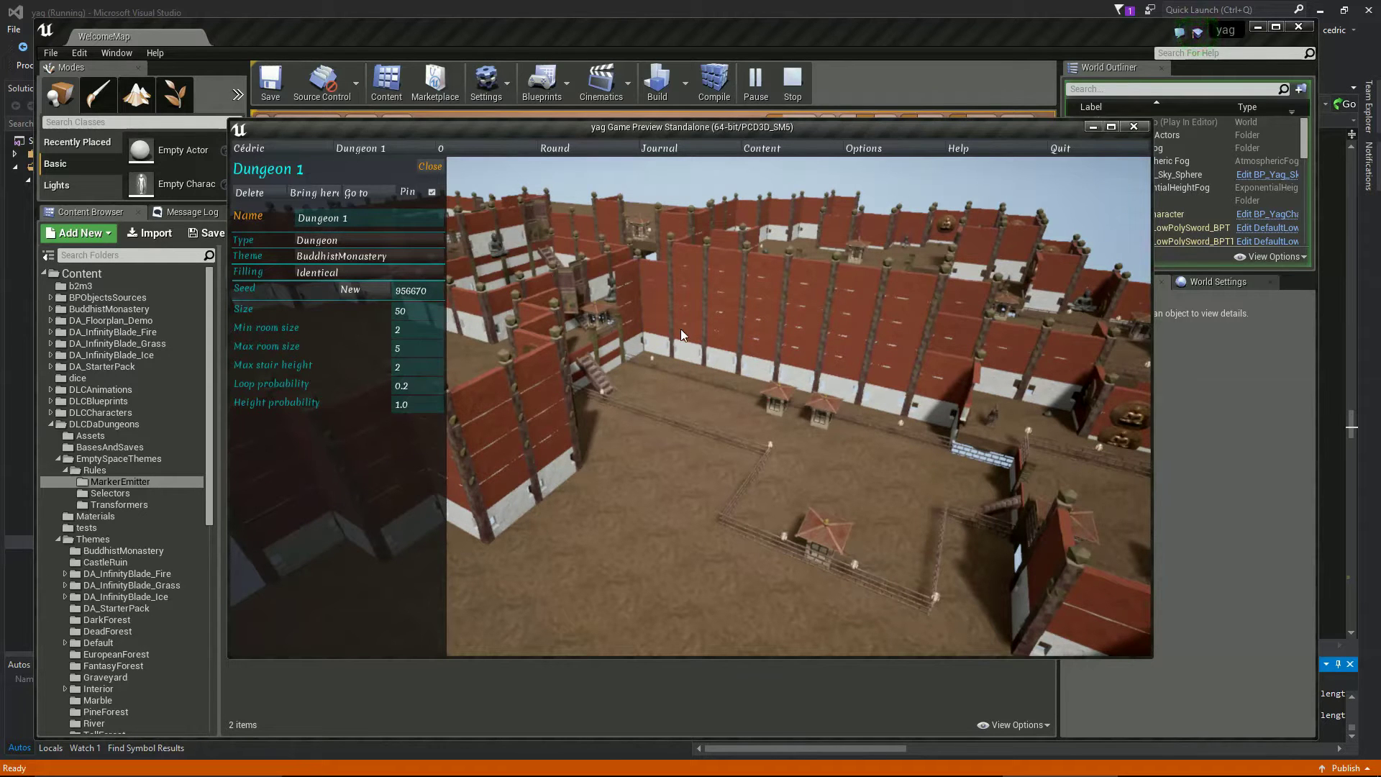
# - Change the theme of Dungeon 1 to CastleRuin
pyautogui.scroll(5, 808, 403)
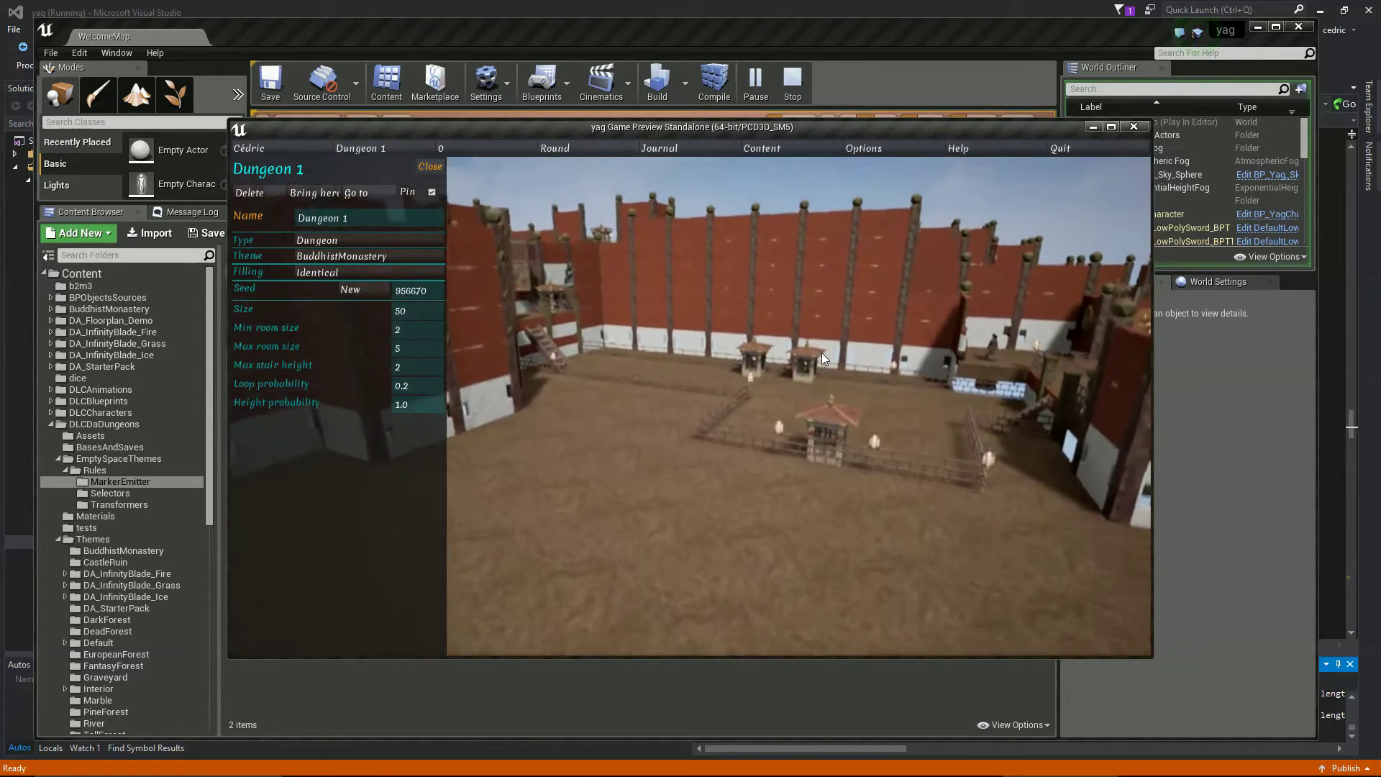
pyautogui.scroll(5, 821, 352)
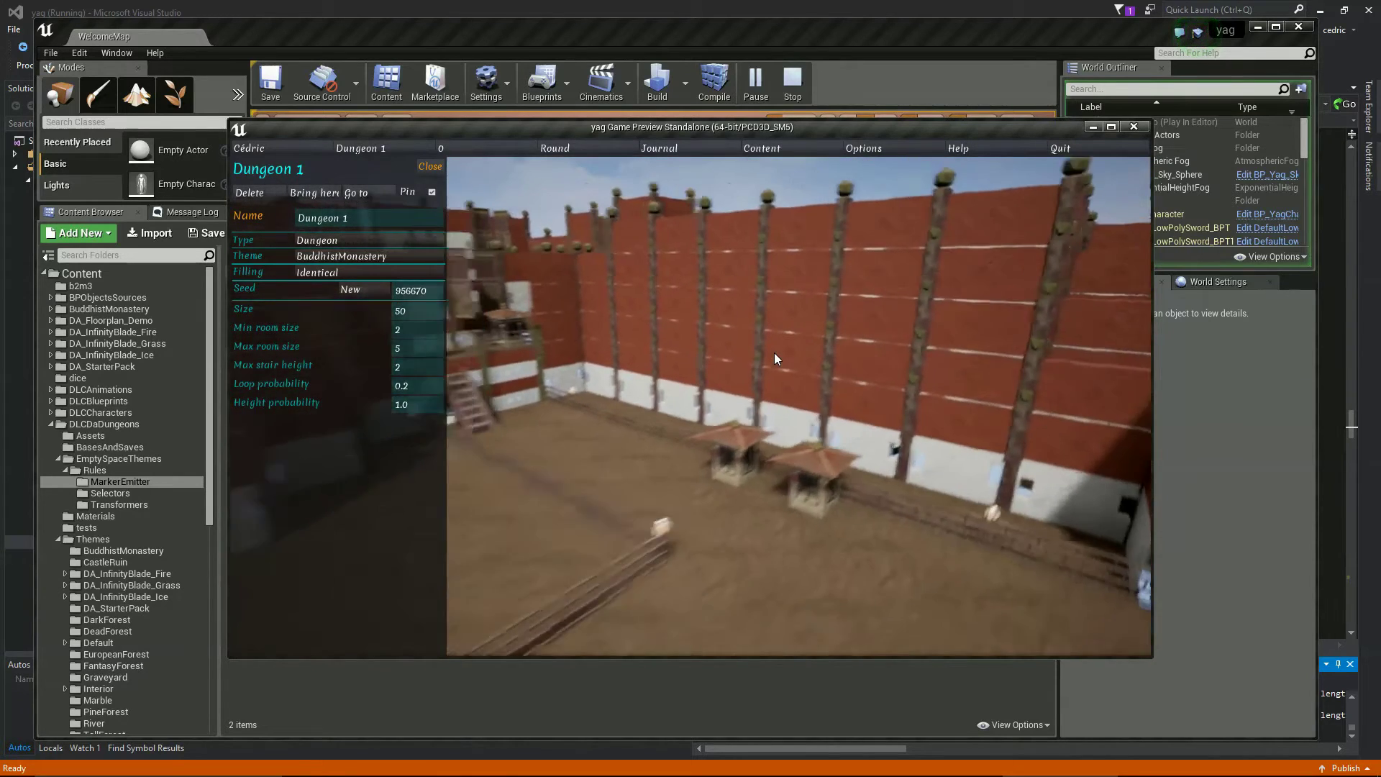
pyautogui.scroll(-5, 774, 352)
pyautogui.click(391, 256)
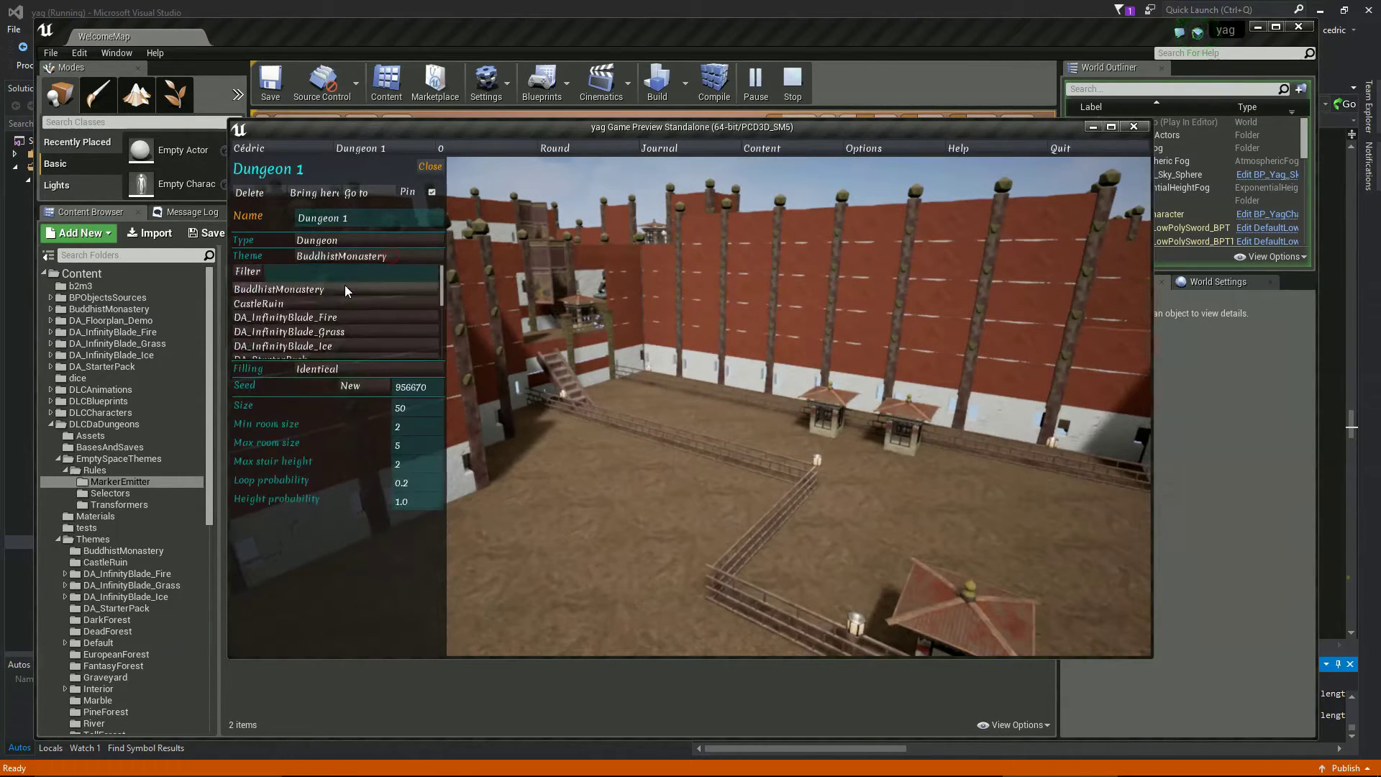
pyautogui.click(330, 303)
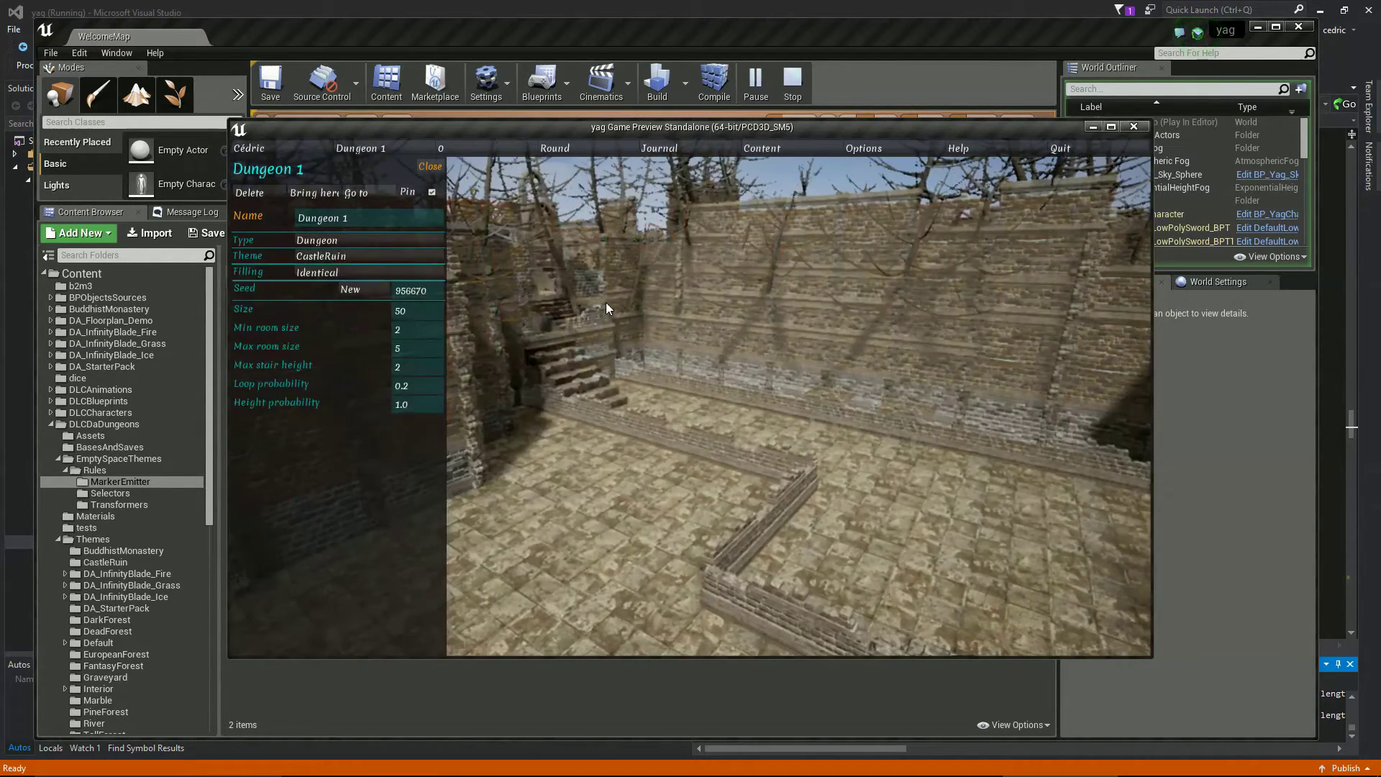
# - Fill the empty space around the castle ruin dungeon with the TropicalJungle filling
pyautogui.scroll(-5, 914, 441)
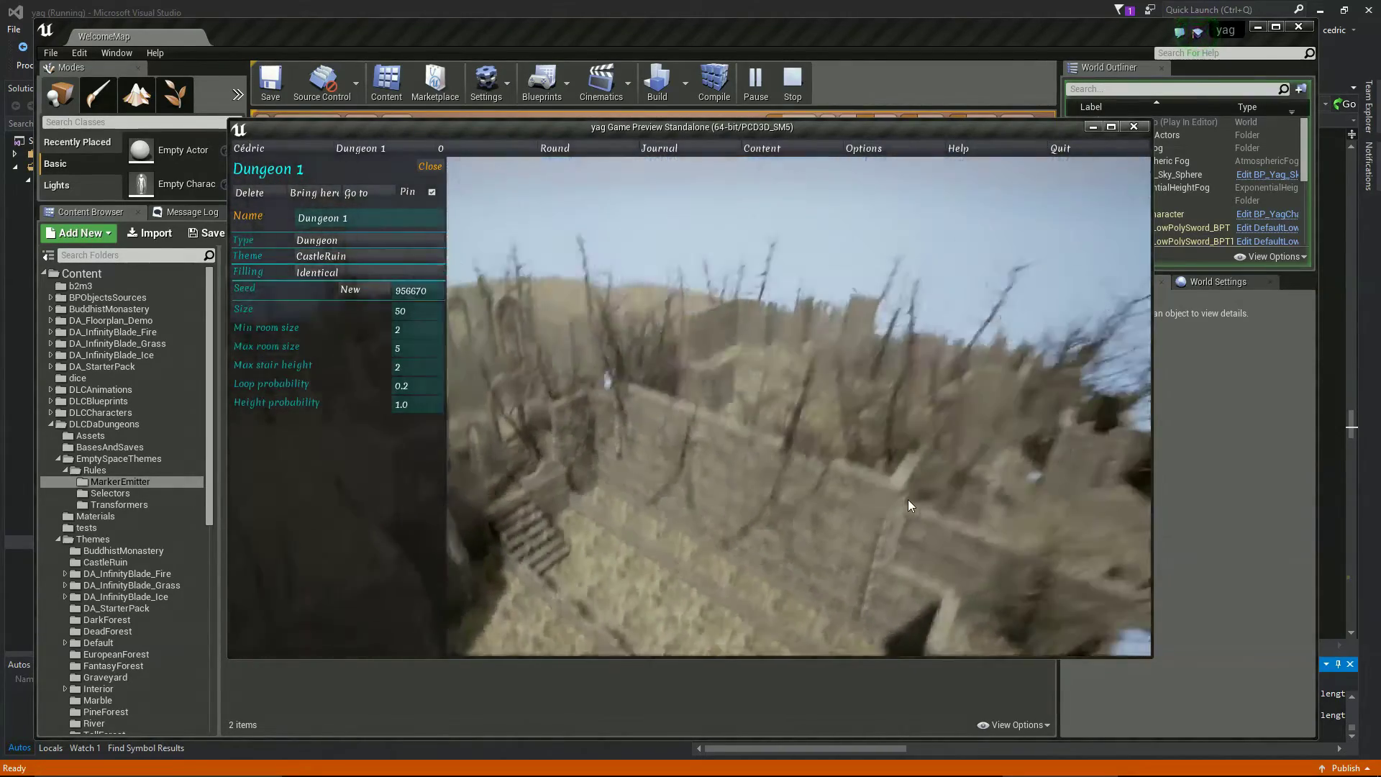
pyautogui.scroll(5, 912, 512)
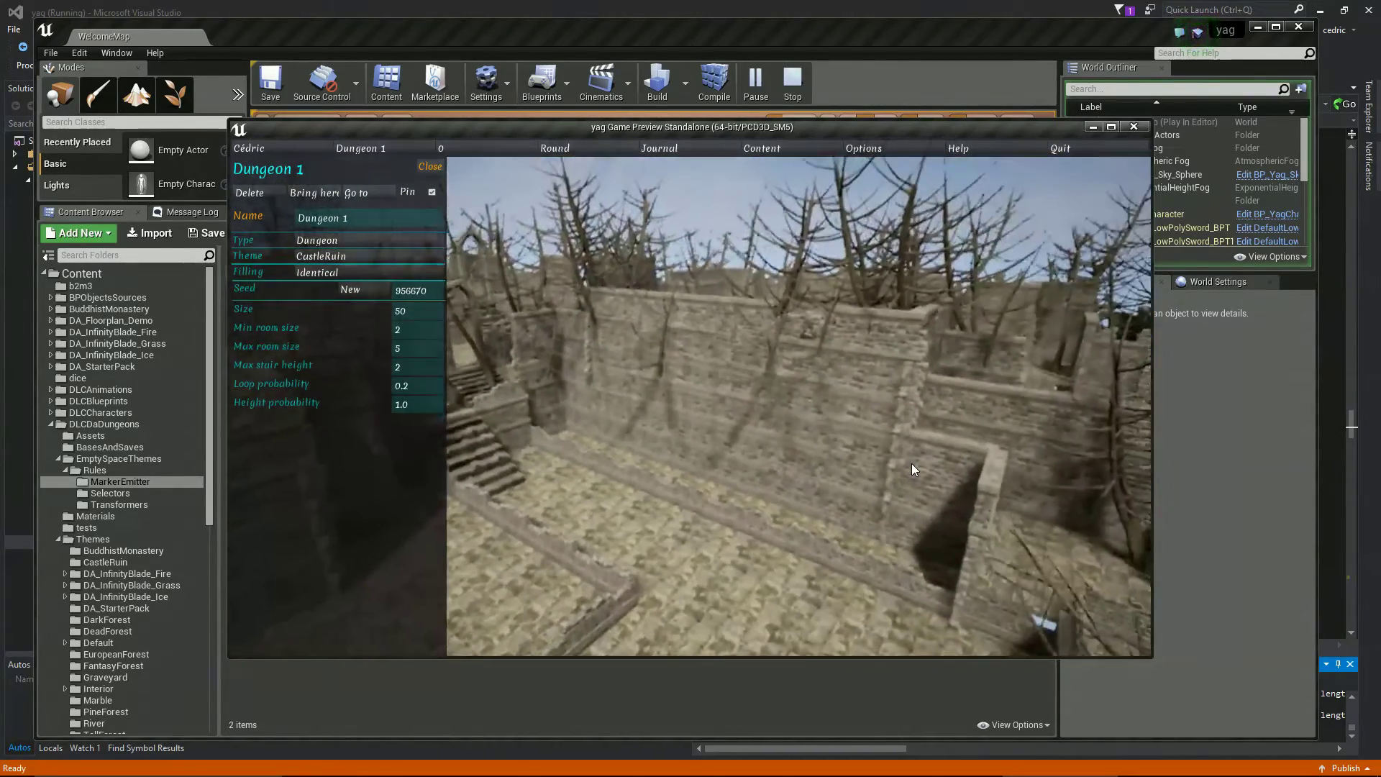
pyautogui.scroll(-3, 917, 452)
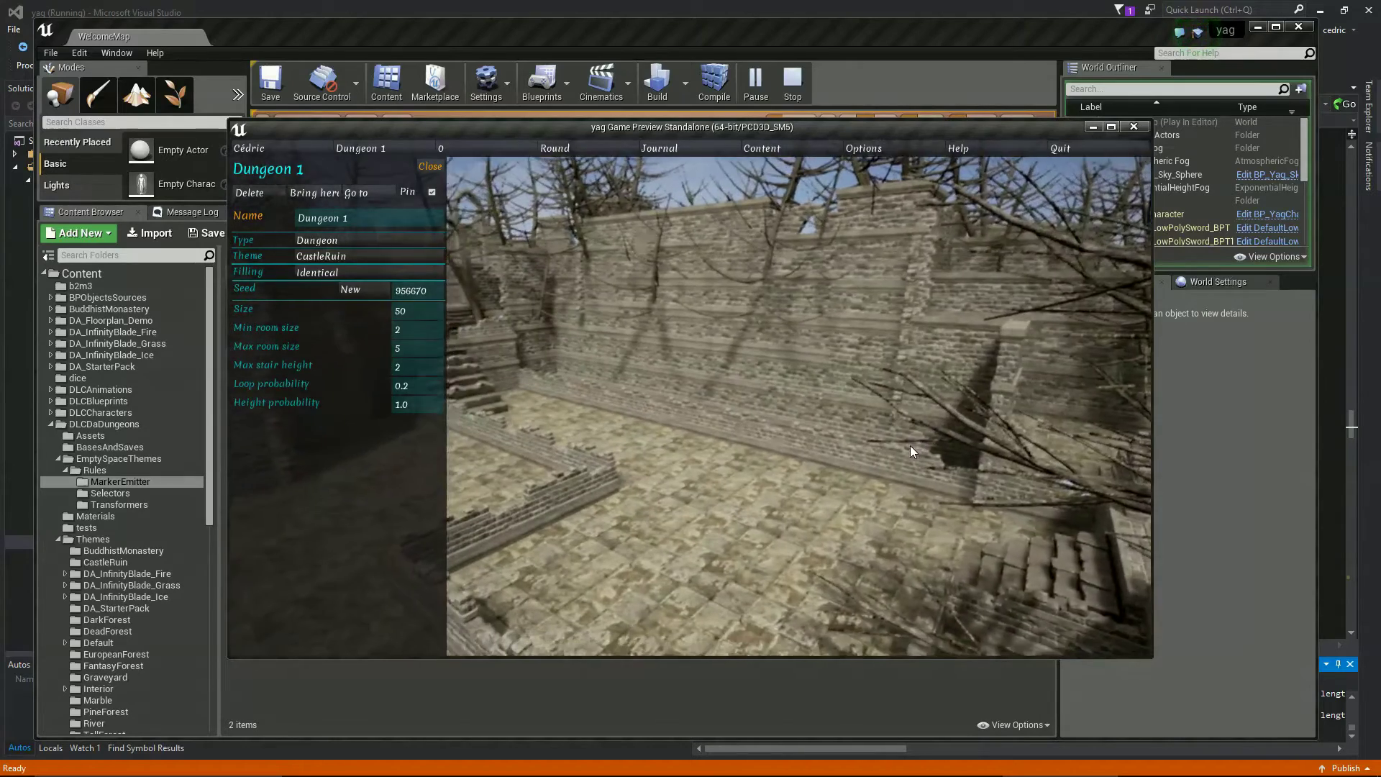
pyautogui.scroll(2, 895, 451)
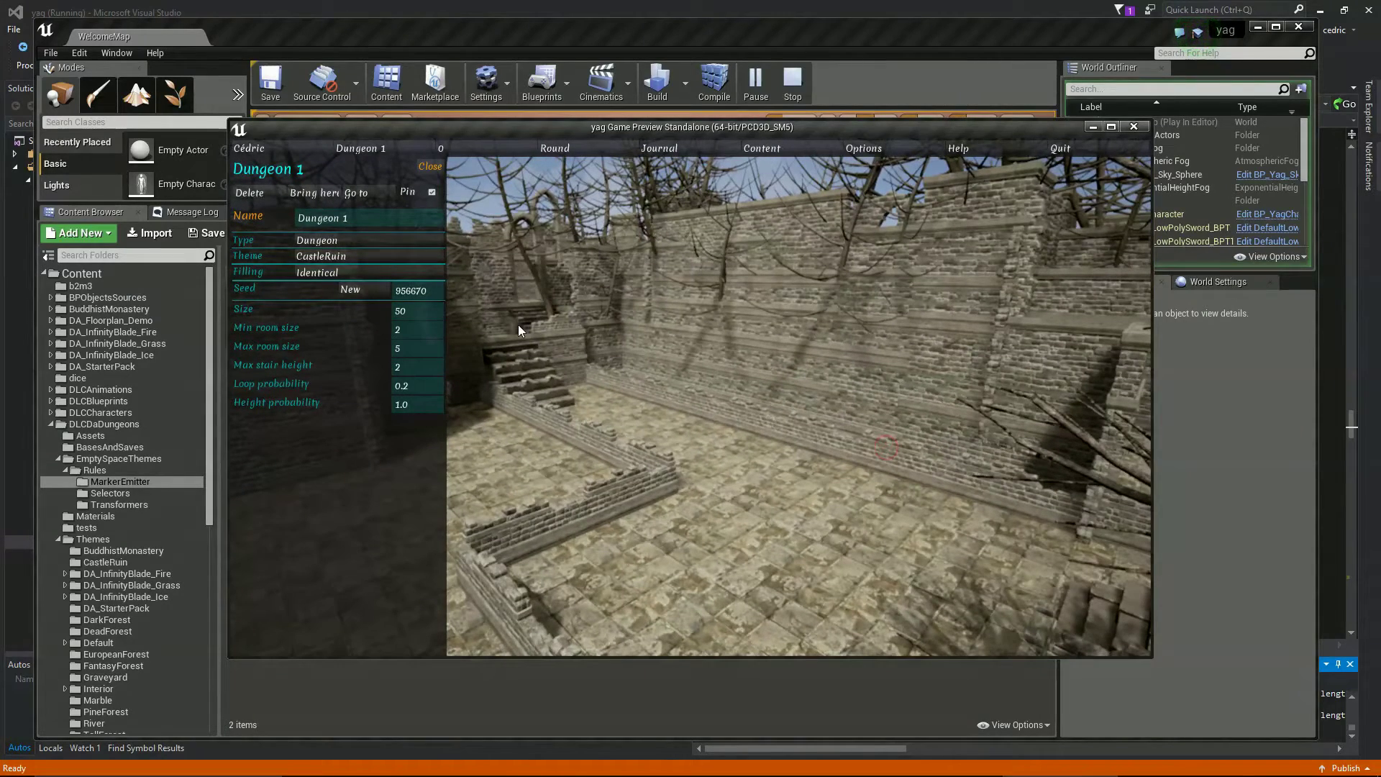
pyautogui.click(387, 269)
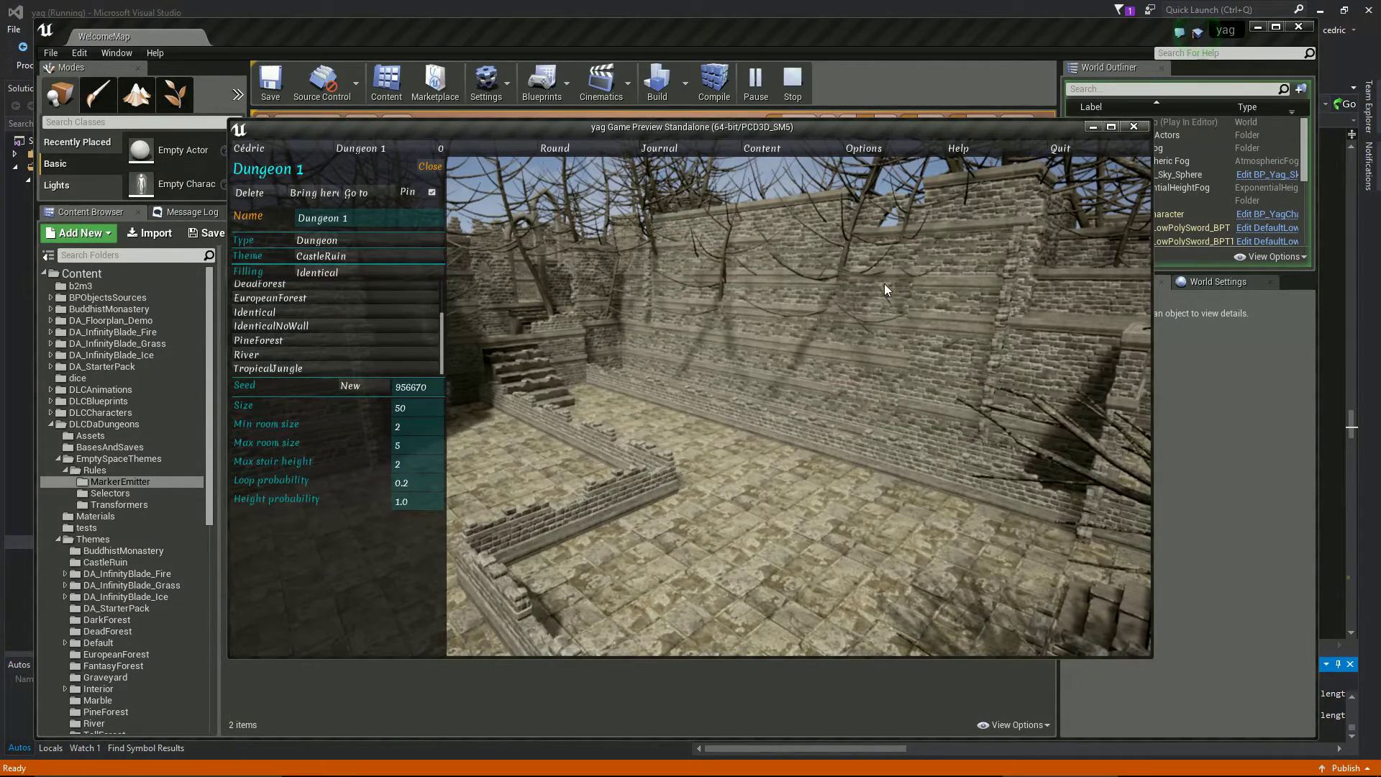
pyautogui.click(347, 366)
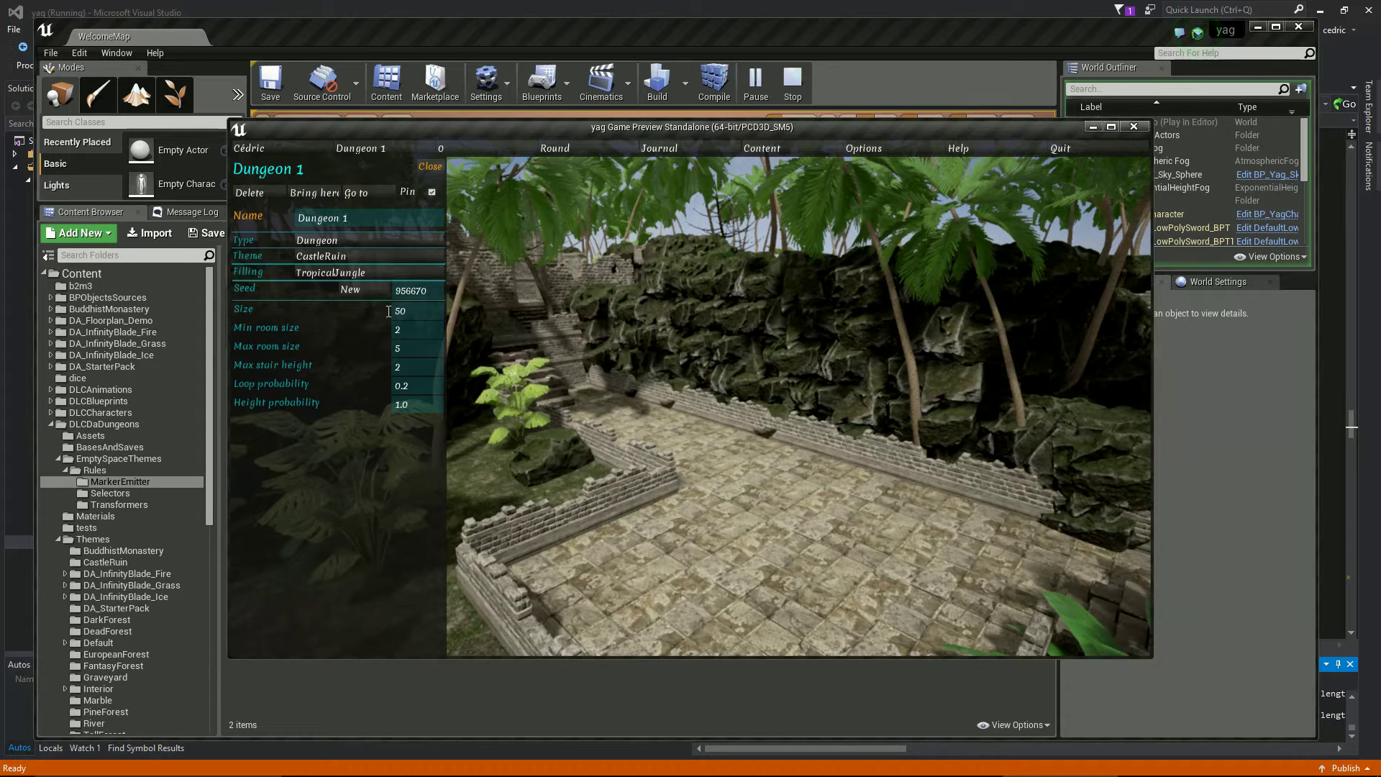
# - Change the filling of Dungeon 1 to River
pyautogui.click(317, 273)
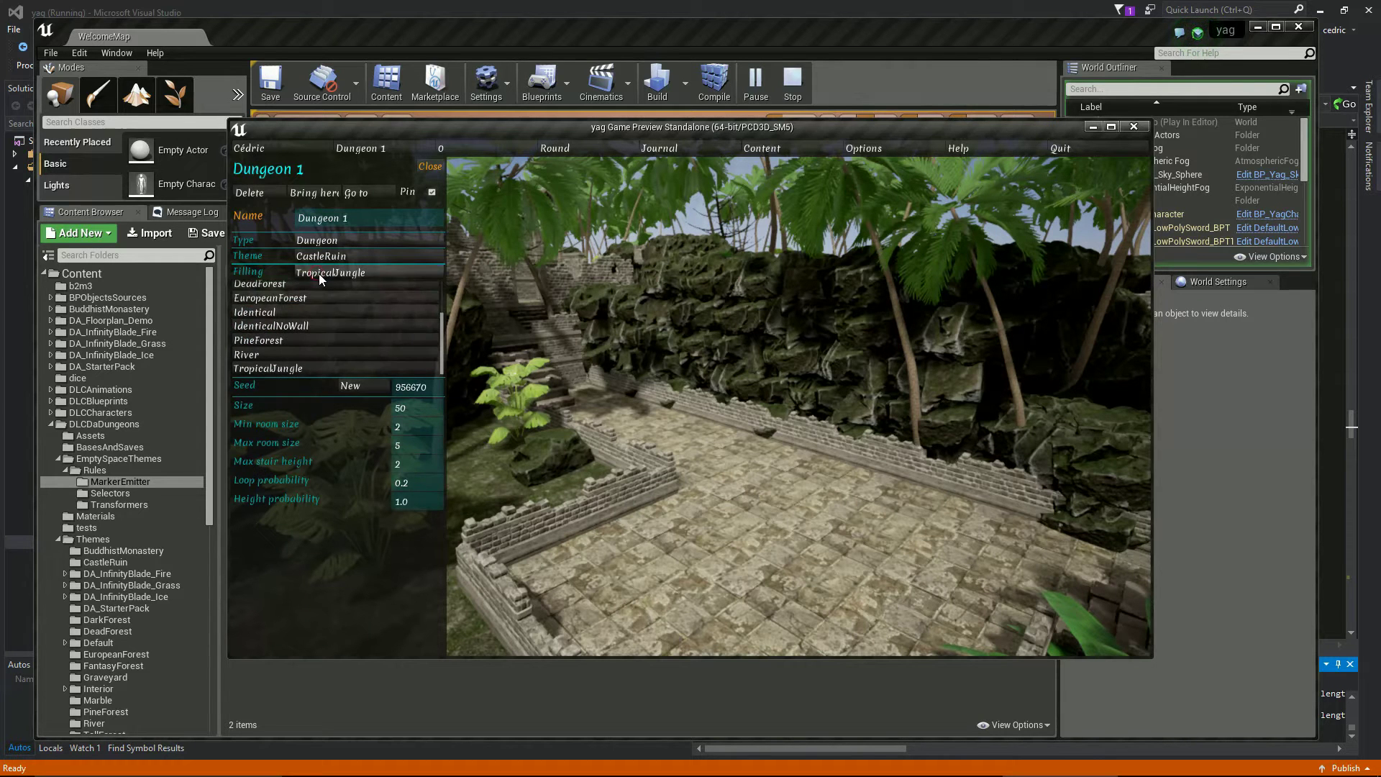
pyautogui.click(312, 354)
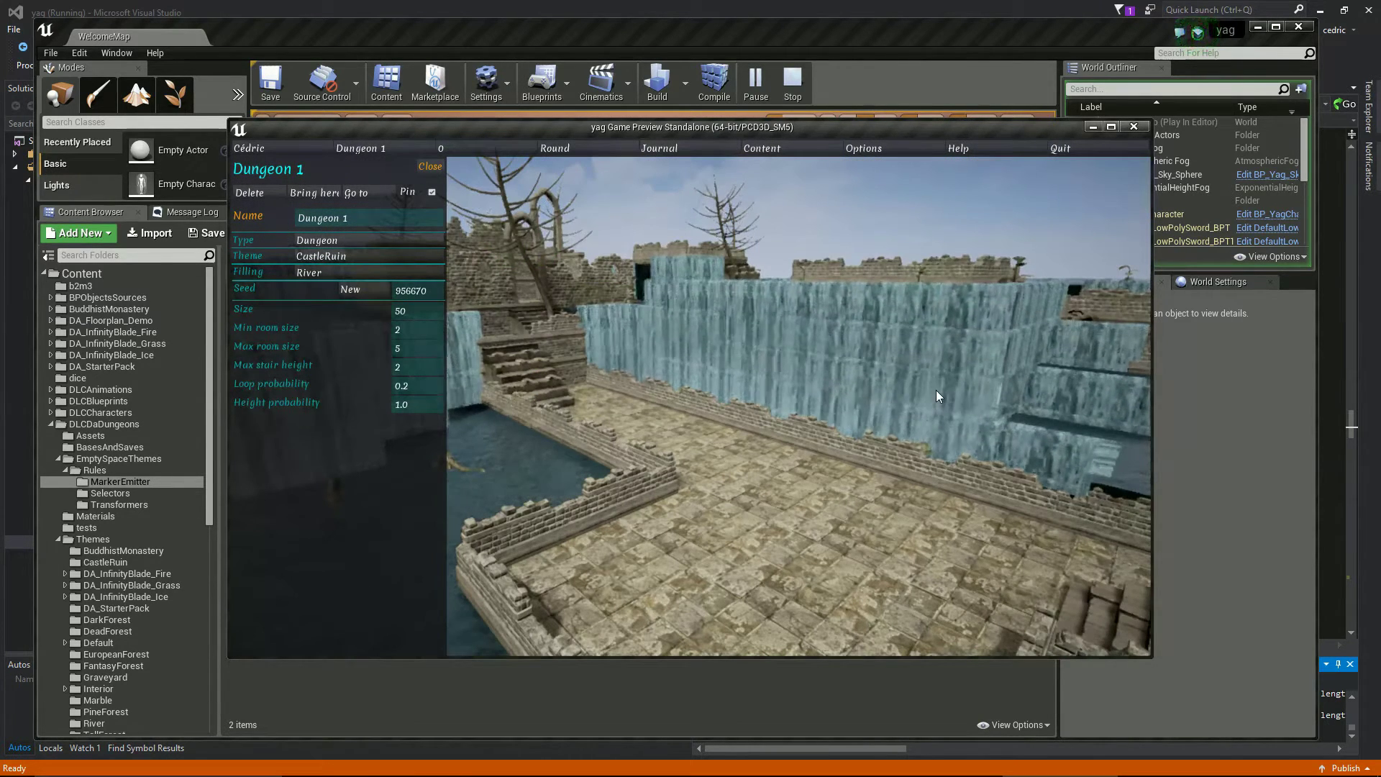
# - Examine the castle ruin dungeon and its surrounding river and waterfalls from several heights and angles
pyautogui.scroll(-3, 929, 420)
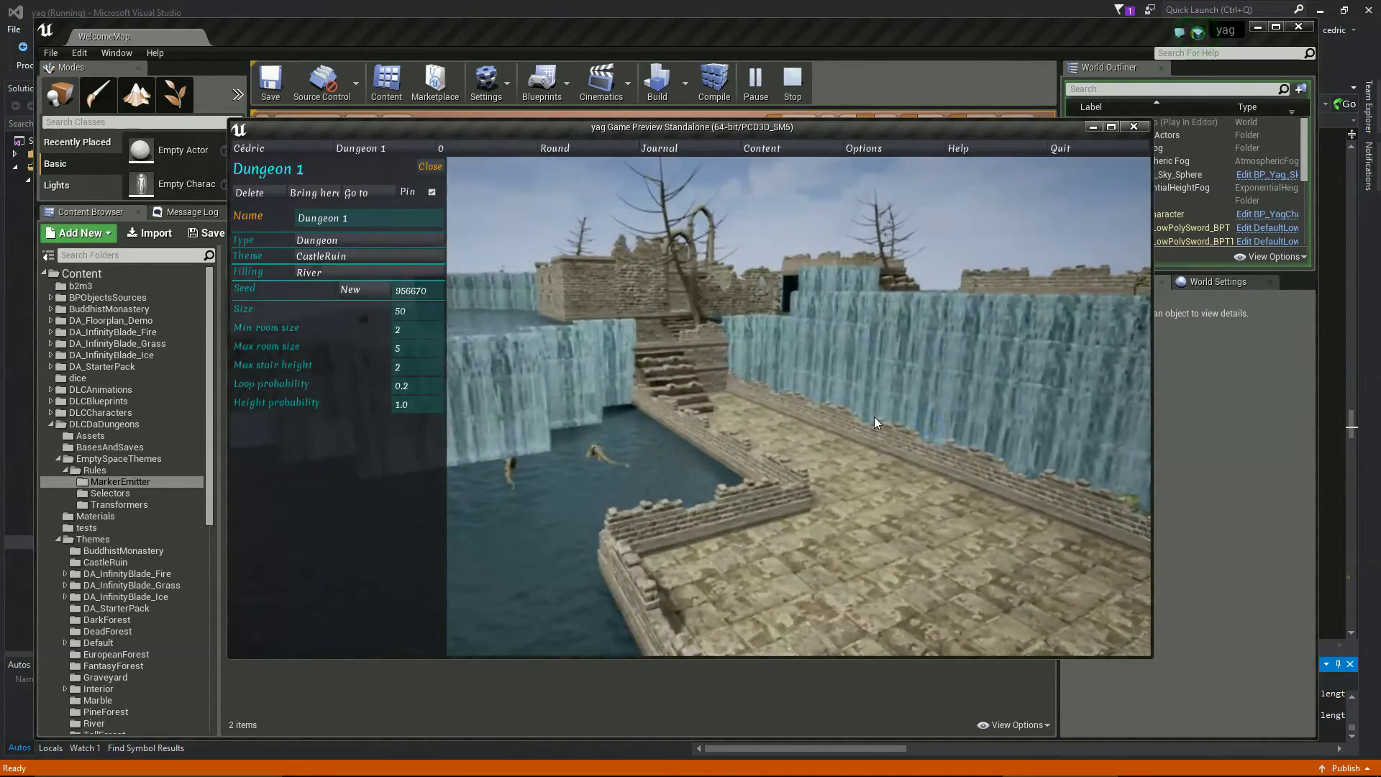
pyautogui.moveTo(874, 416); pyautogui.dragTo(1021, 512, button='middle')
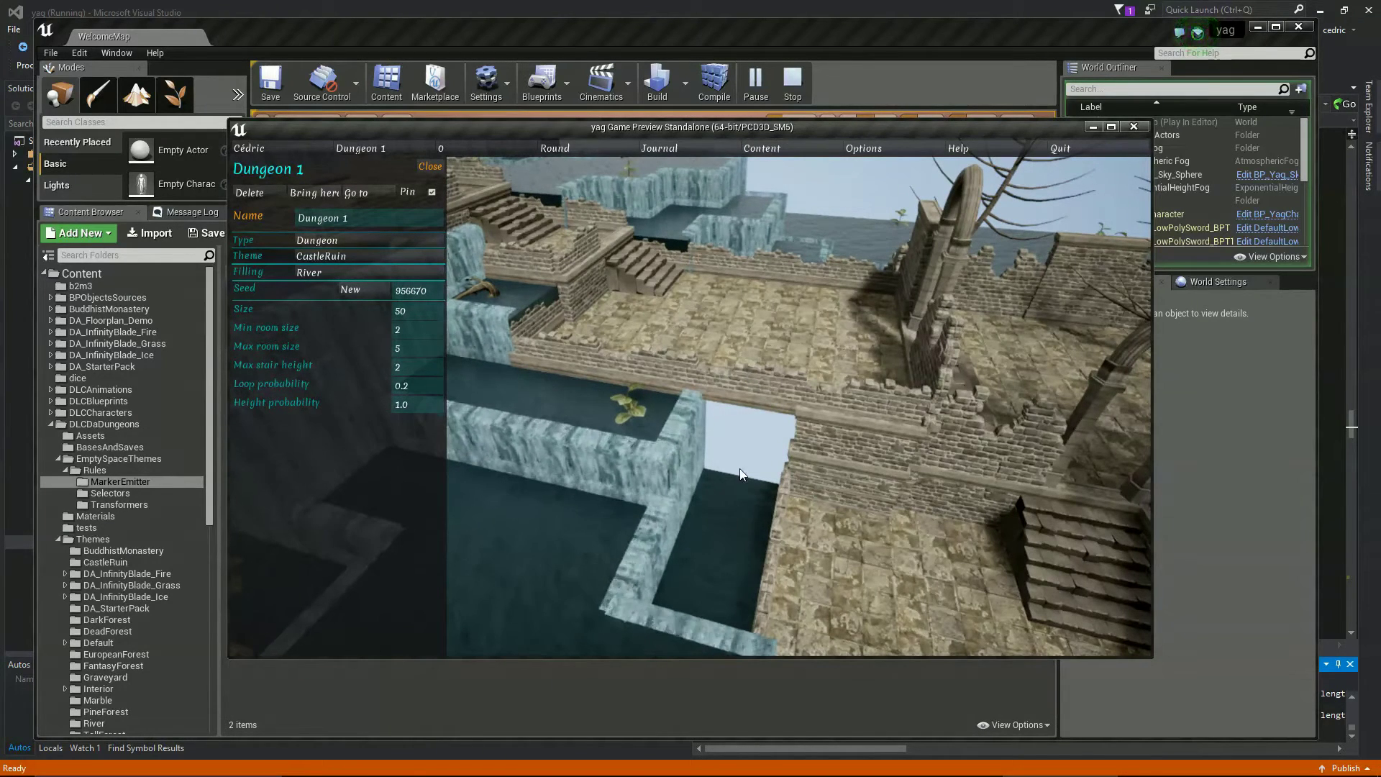
pyautogui.moveTo(846, 404); pyautogui.dragTo(724, 407, button='right')
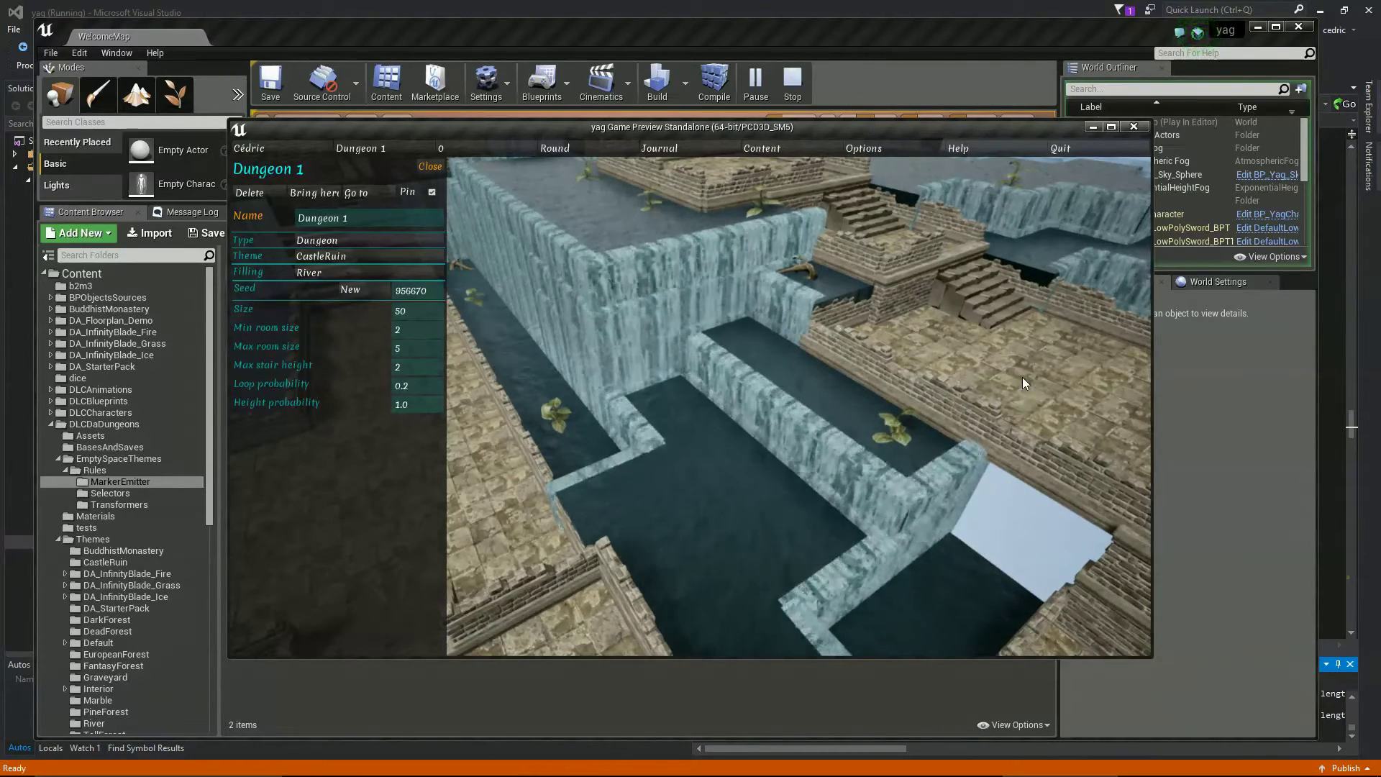
pyautogui.scroll(-8, 907, 356)
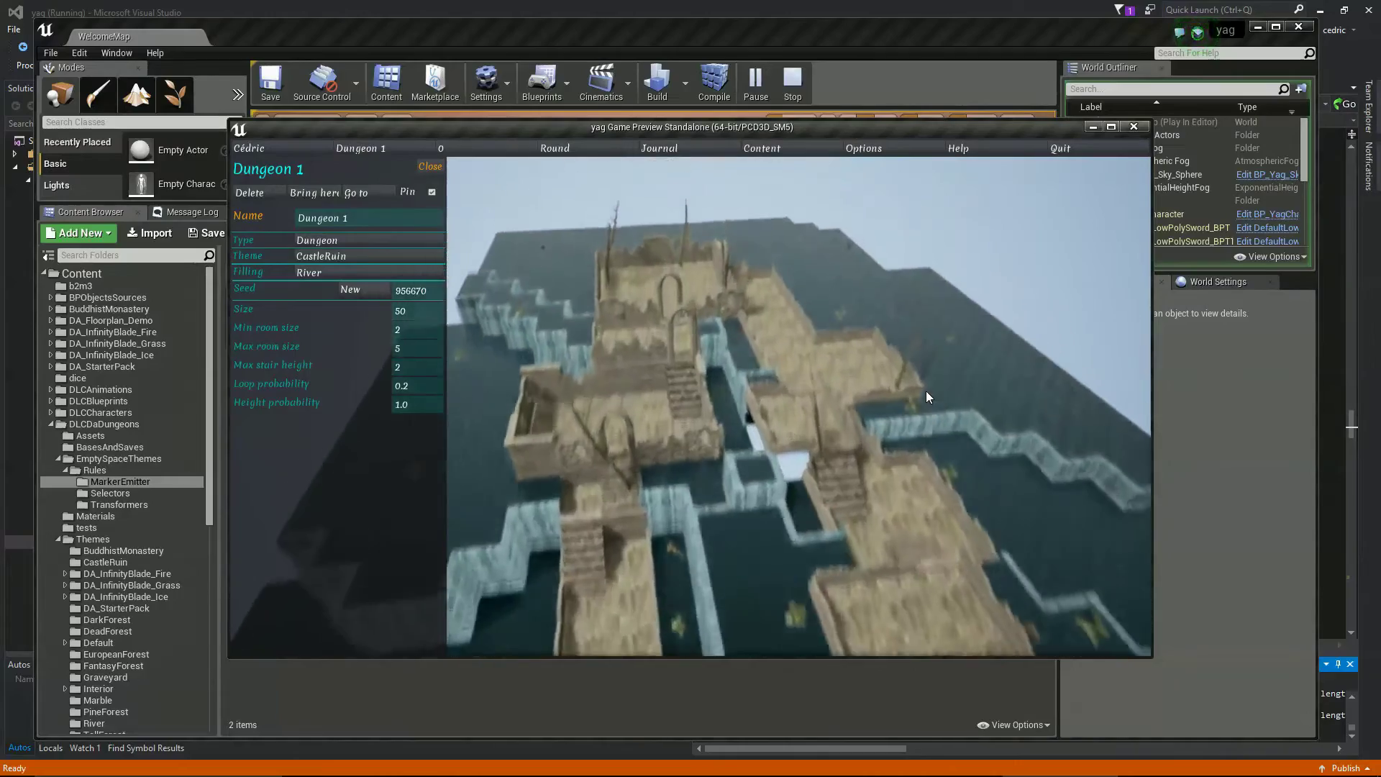
pyautogui.scroll(8, 926, 390)
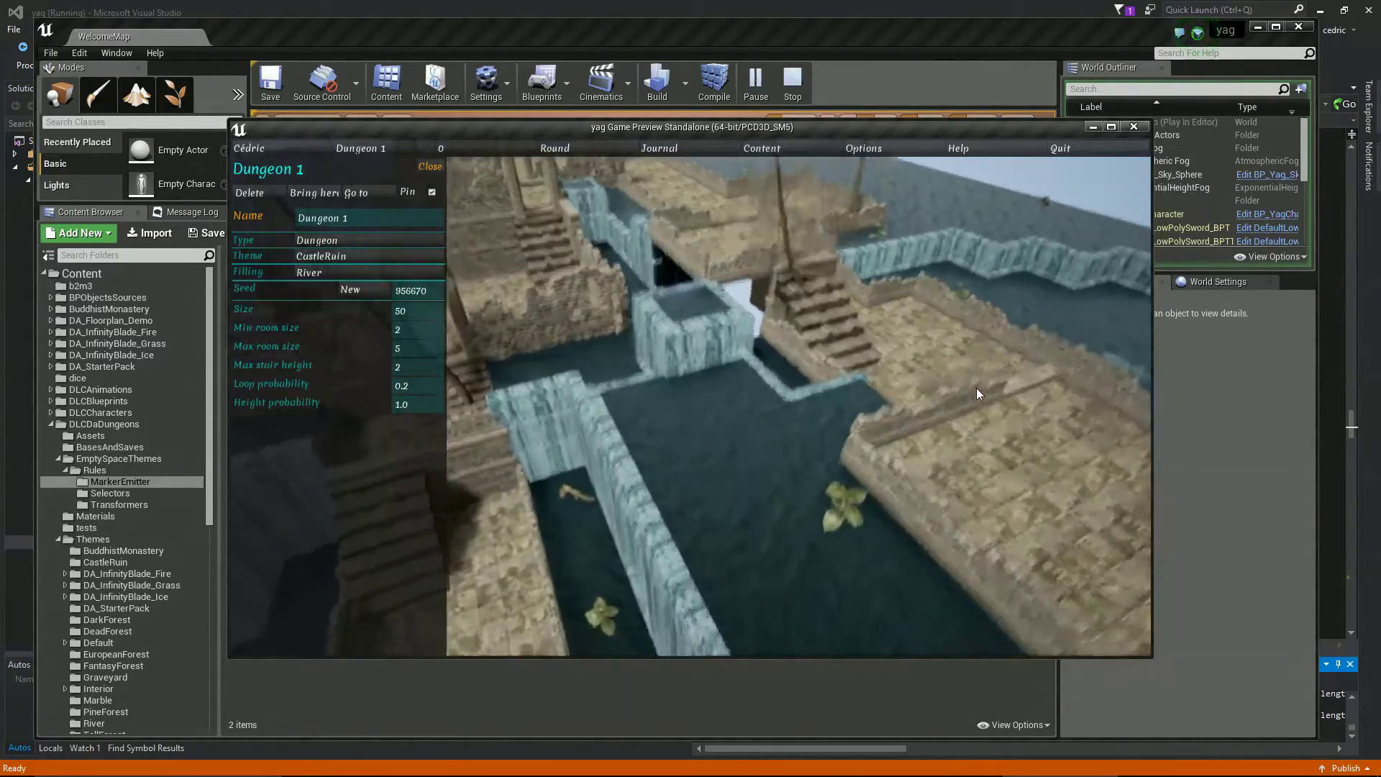
pyautogui.scroll(6, 1008, 341)
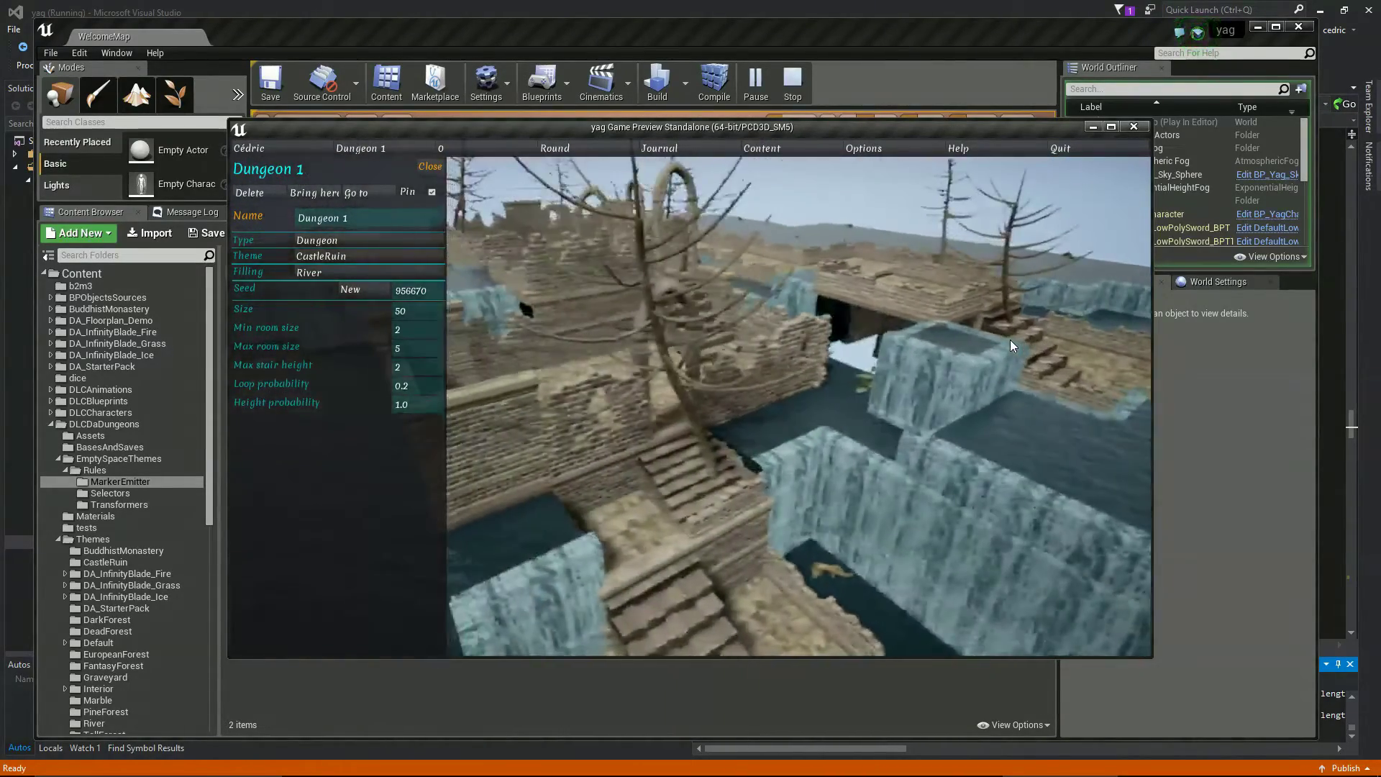
pyautogui.press('d')
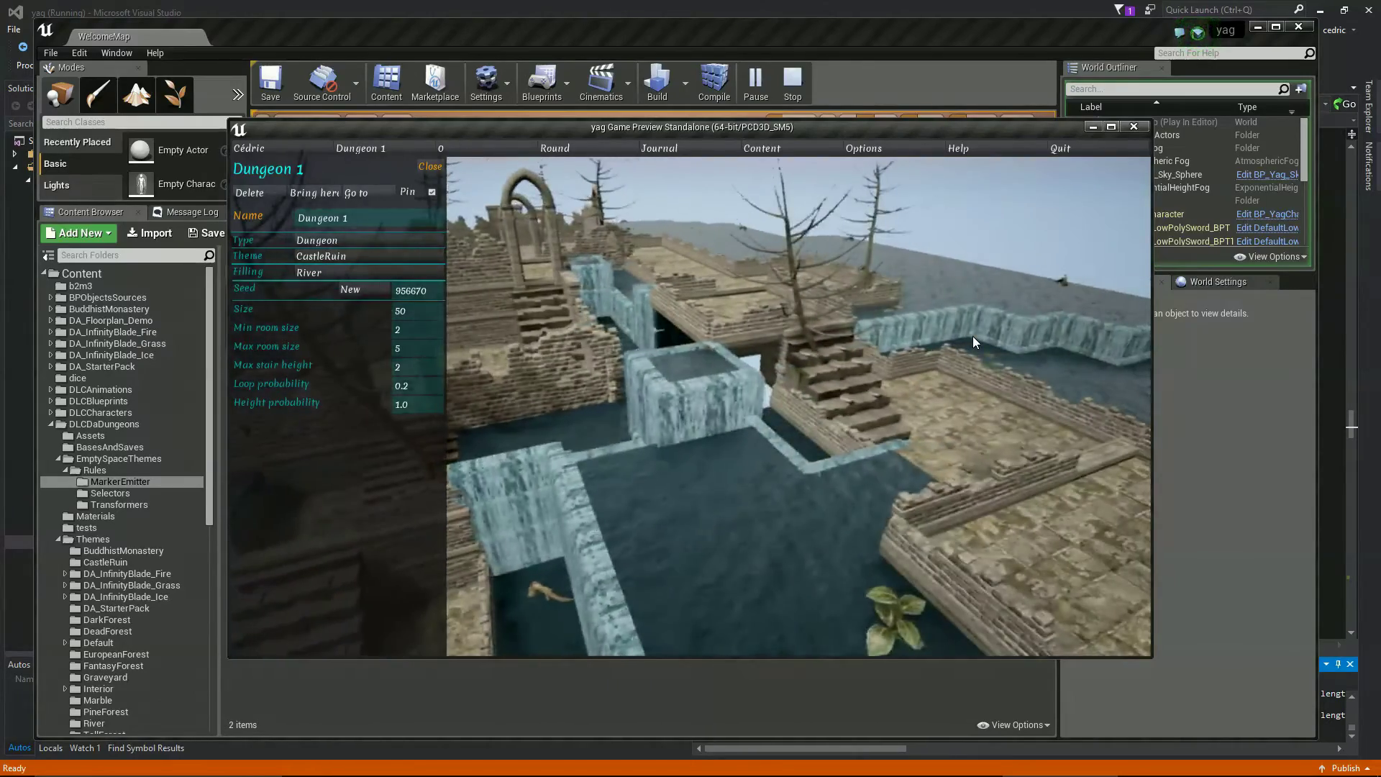
pyautogui.press('d')
pyautogui.press('s')
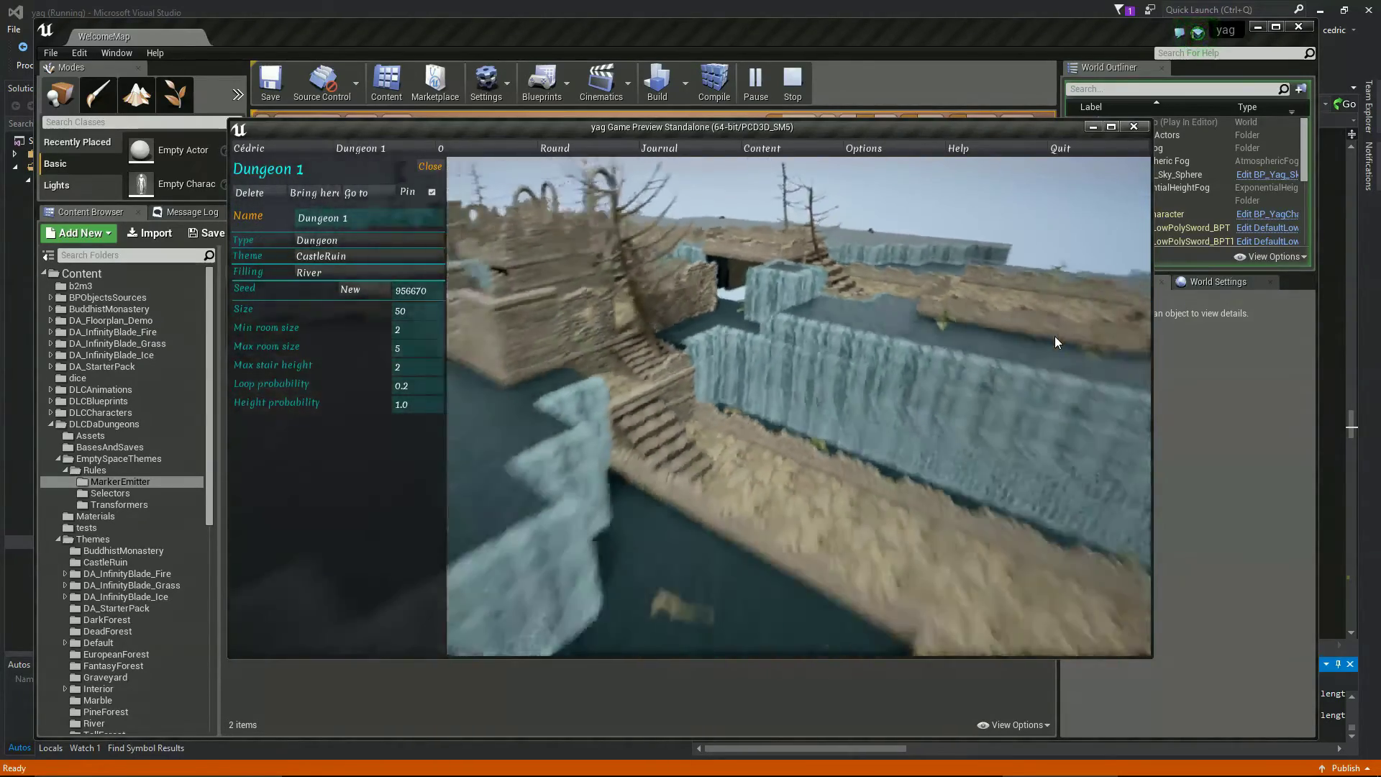
pyautogui.press('w')
pyautogui.moveTo(1043, 334); pyautogui.dragTo(1023, 369, button='right')
pyautogui.press('a')
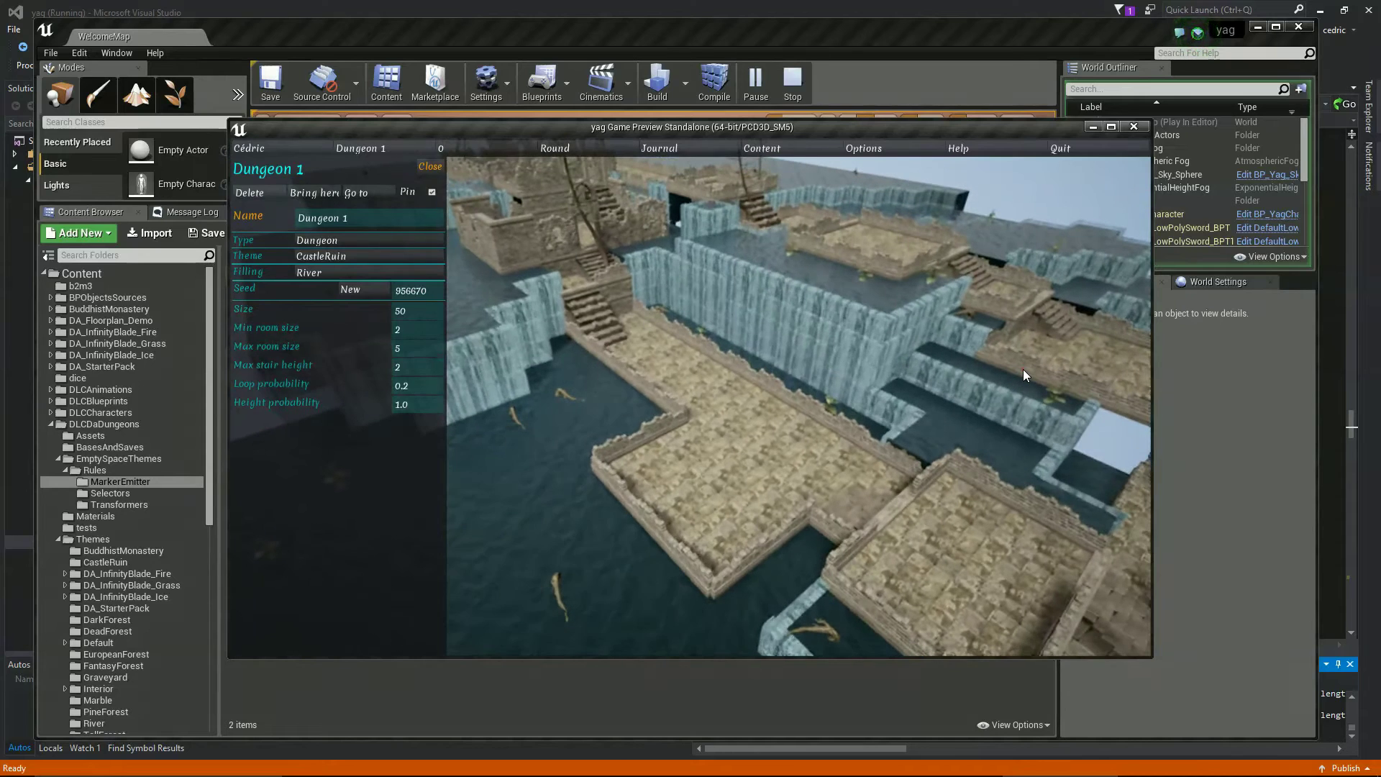
# - Change the filling of Dungeon 1 to EuropeanForest
pyautogui.click(392, 274)
pyautogui.scroll(2, 364, 340)
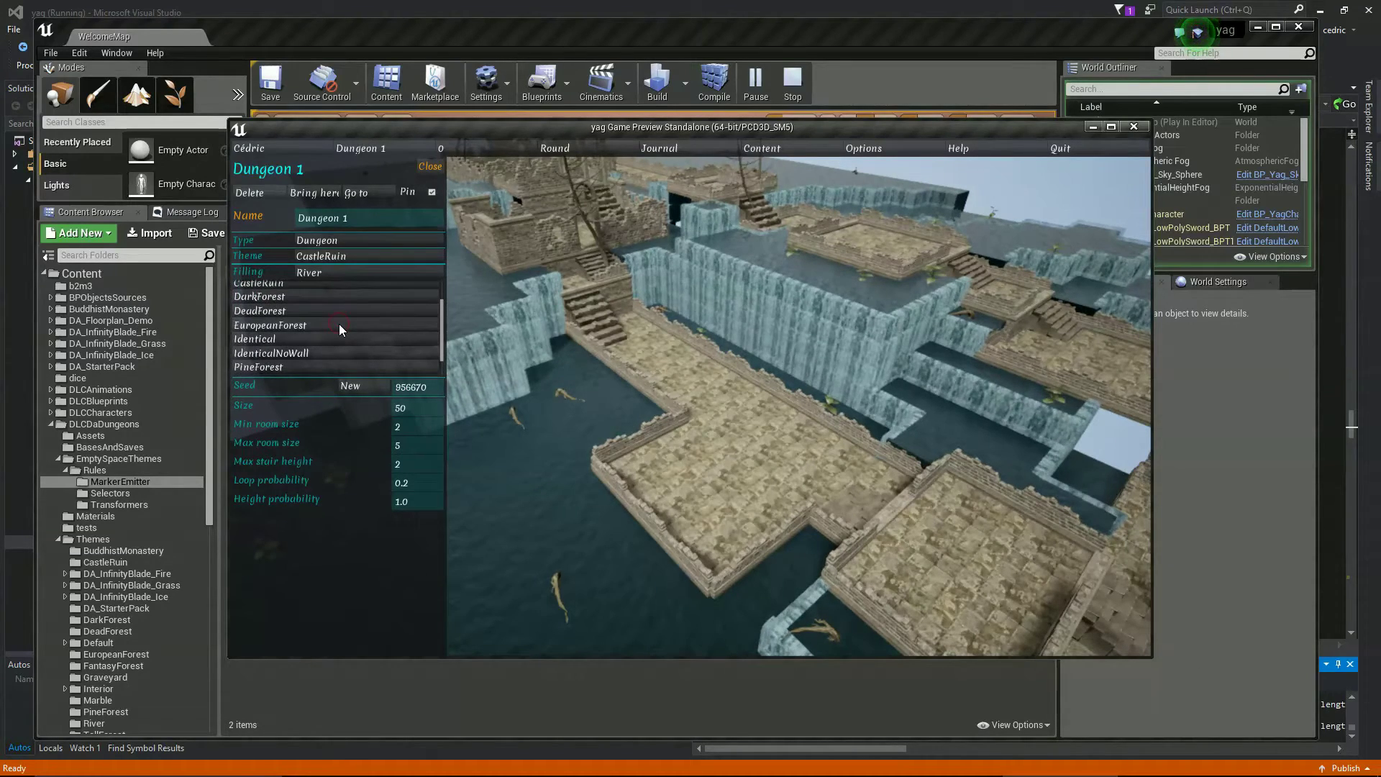
pyautogui.click(339, 323)
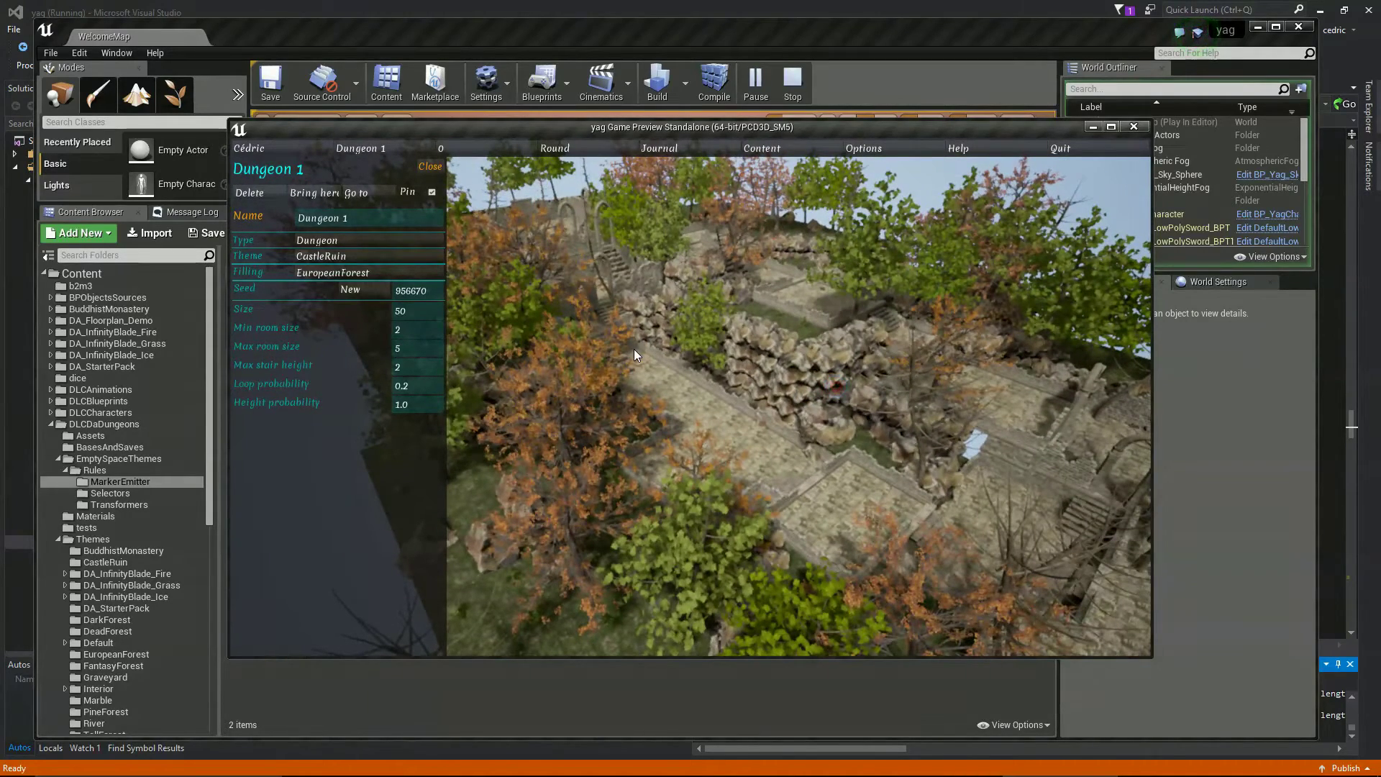
# - Change the theme of Dungeon 1 to River and close the game preview
pyautogui.click(368, 257)
pyautogui.scroll(-5, 340, 310)
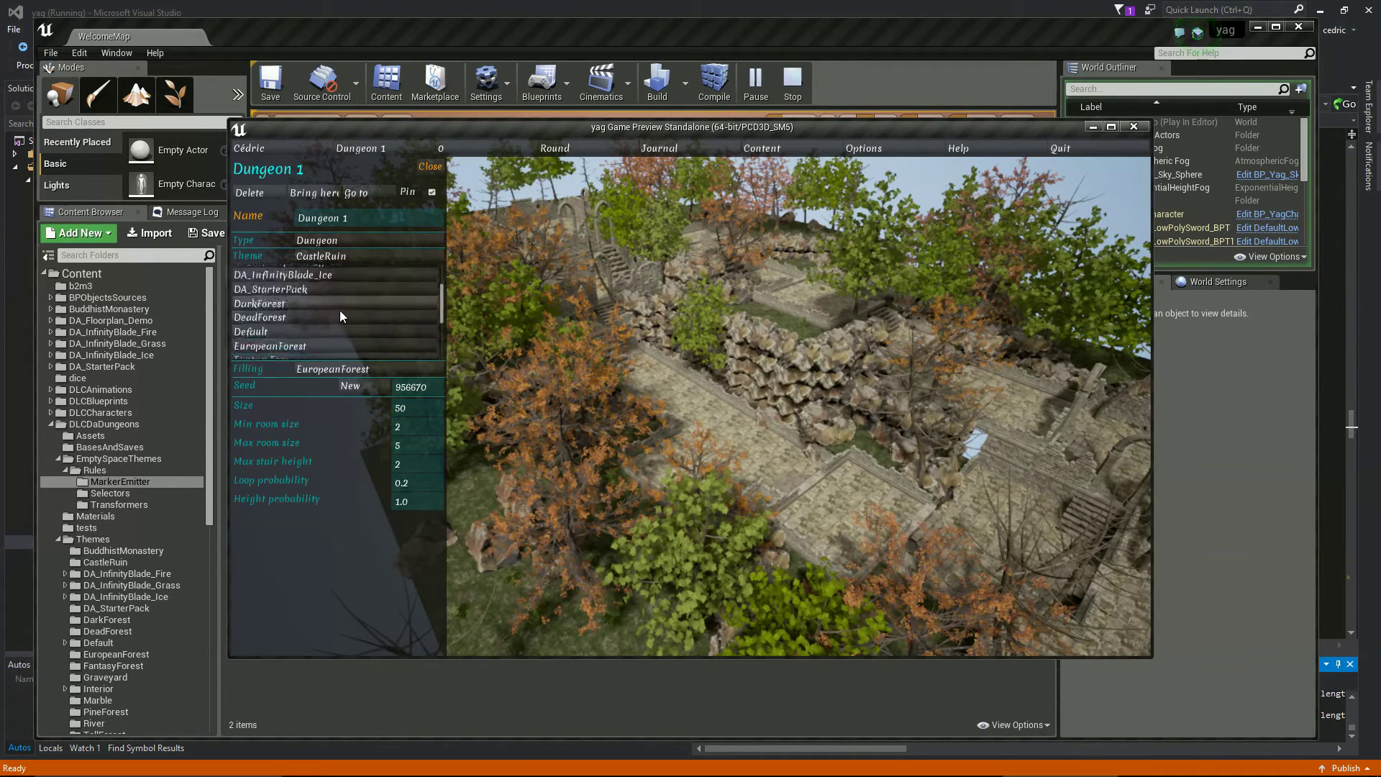
pyautogui.scroll(-1, 340, 311)
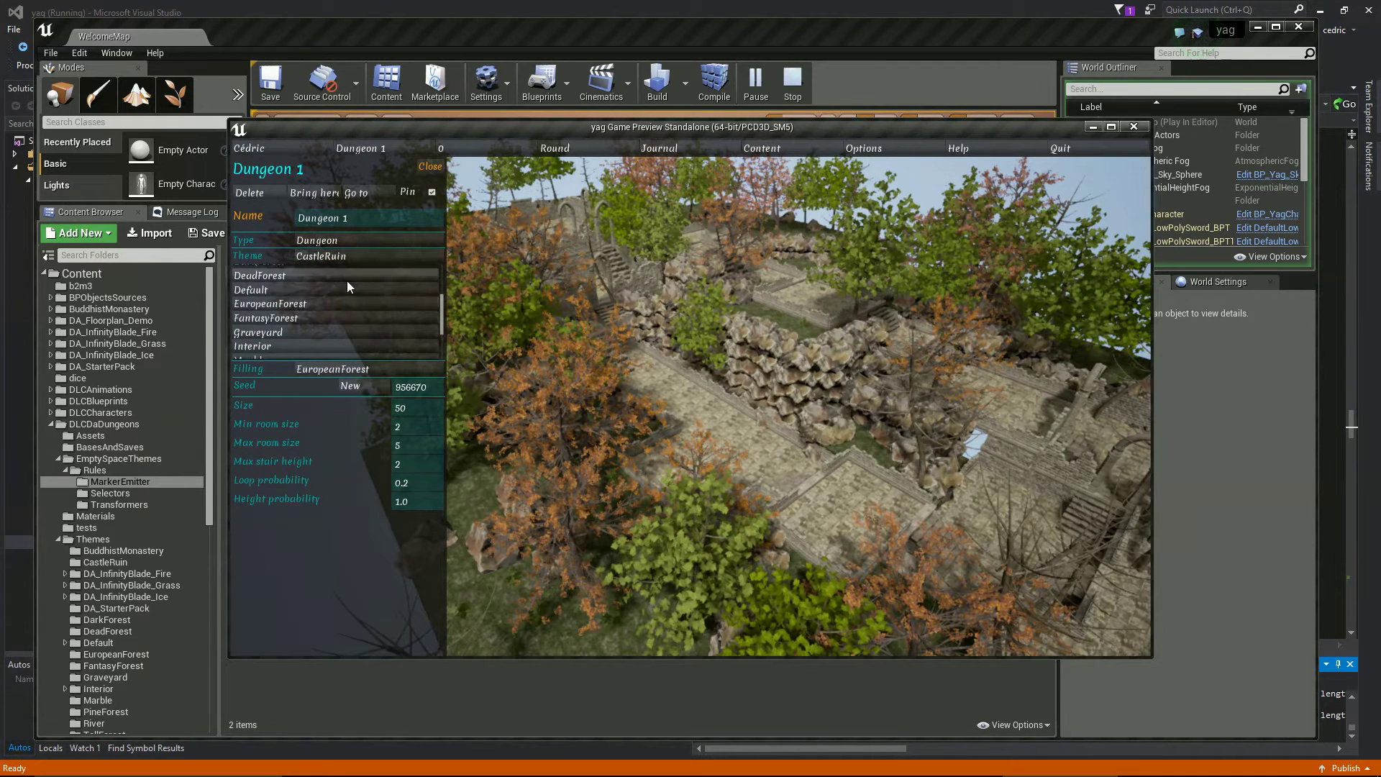
pyautogui.scroll(-5, 341, 312)
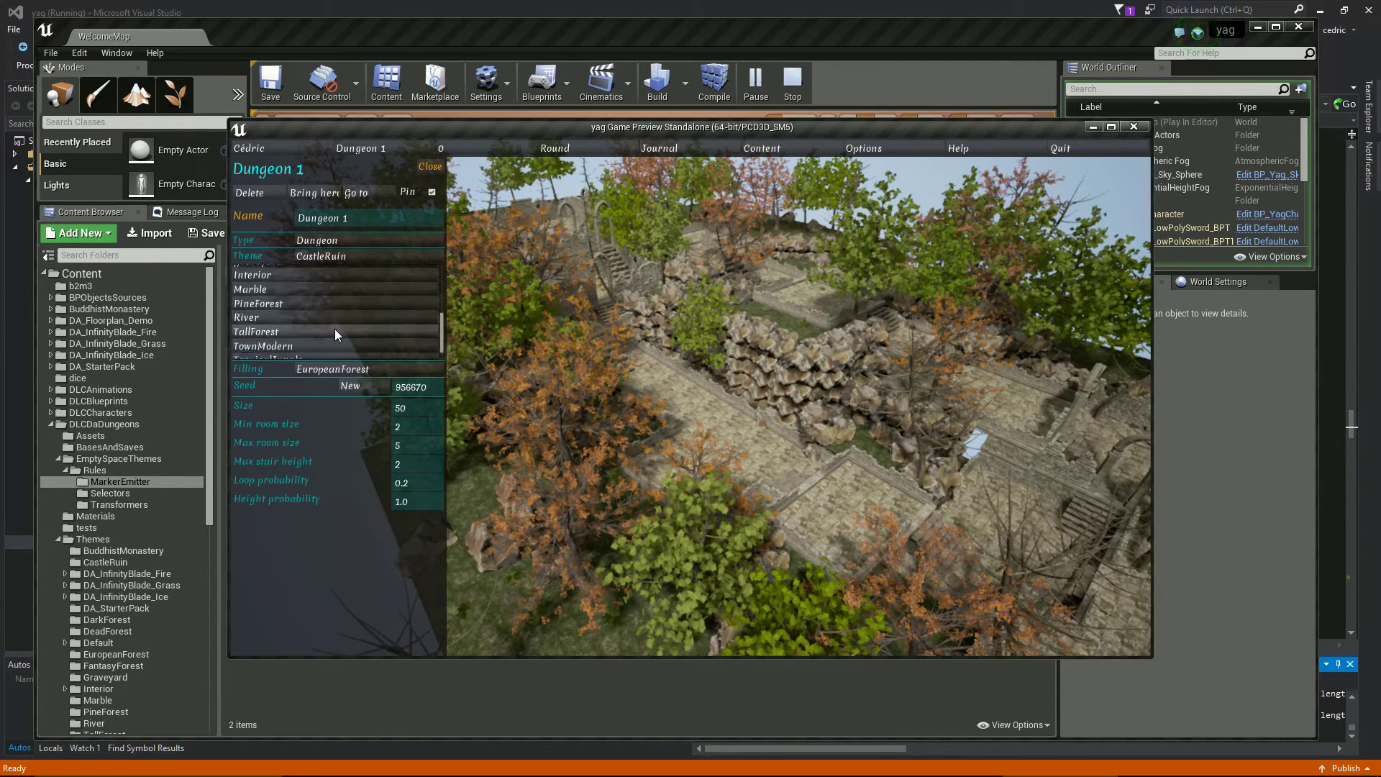
pyautogui.click(338, 318)
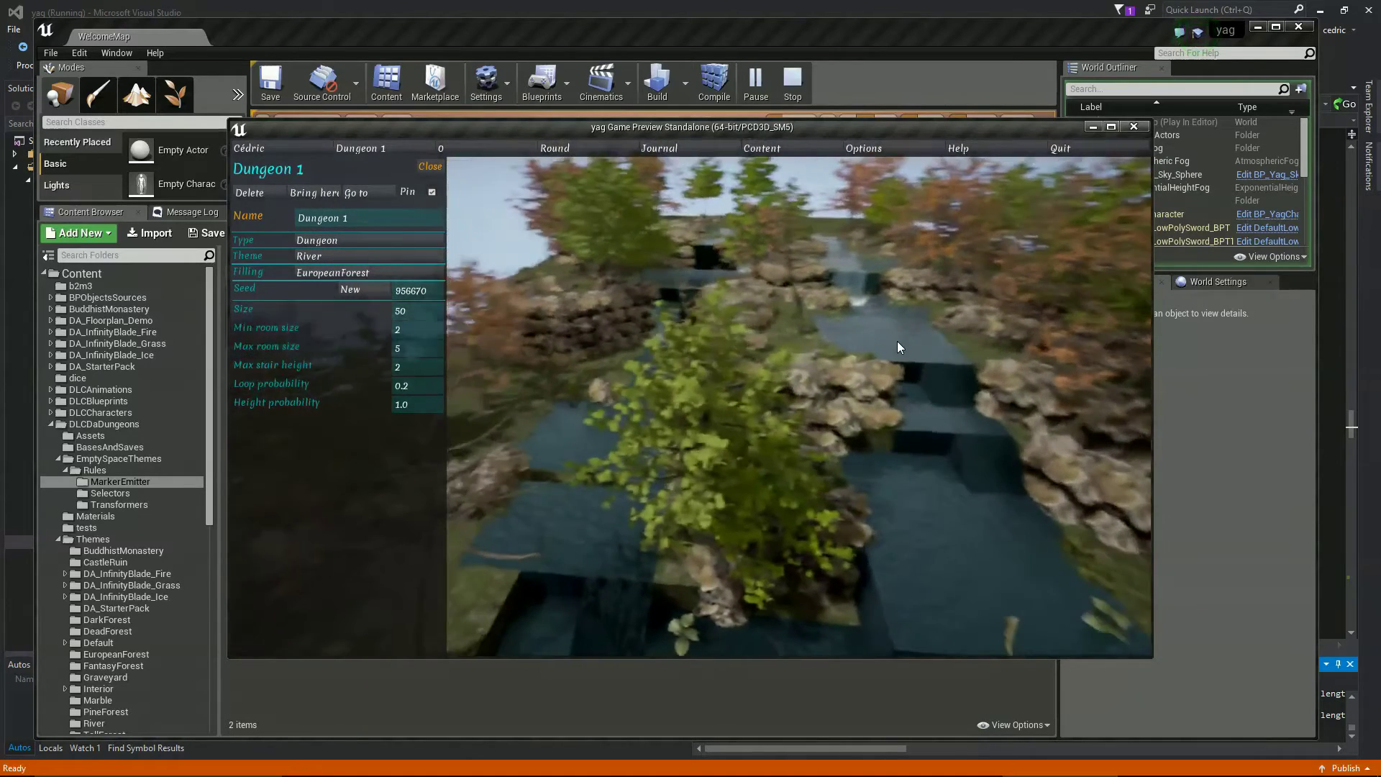
pyautogui.click(1134, 126)
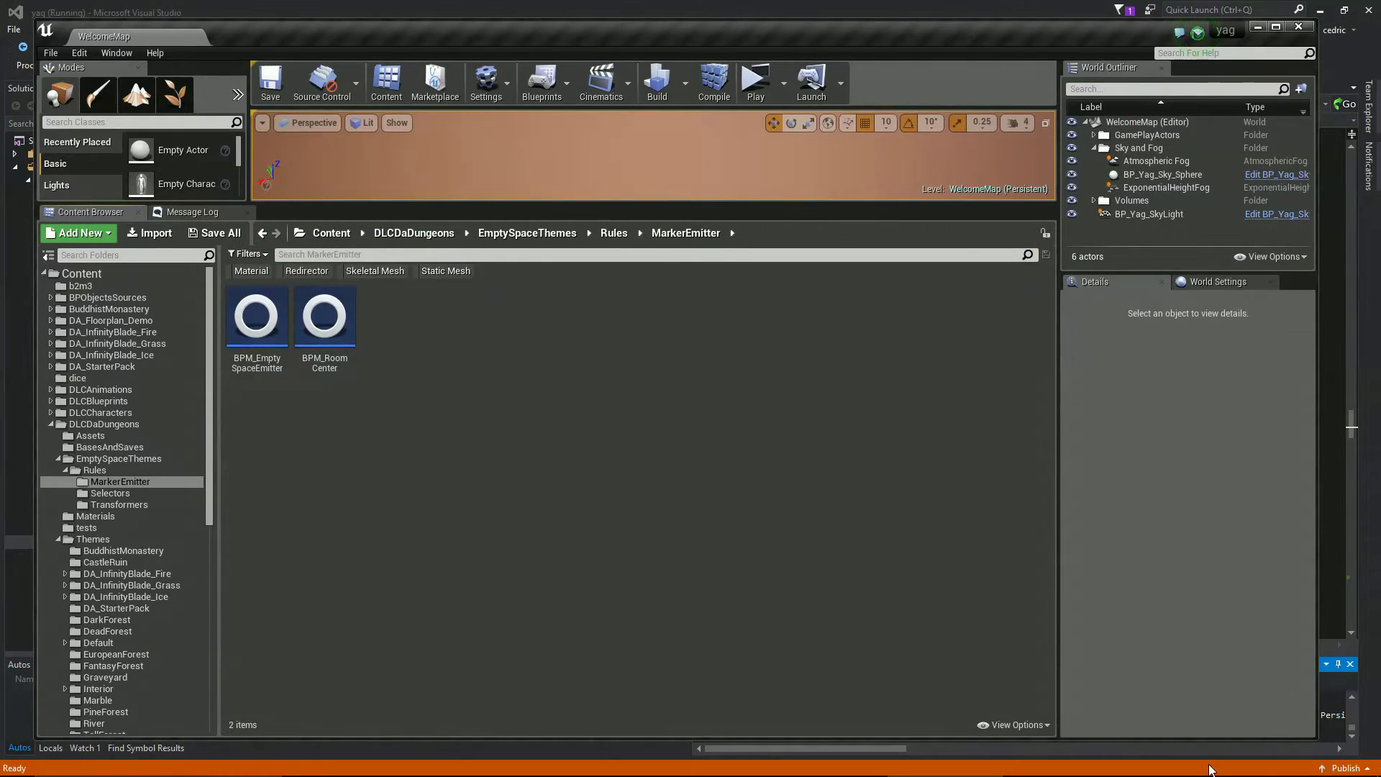
# - Switch the keyboard input language to French (France)
pyautogui.moveTo(460, 775)
pyautogui.click(1279, 763)
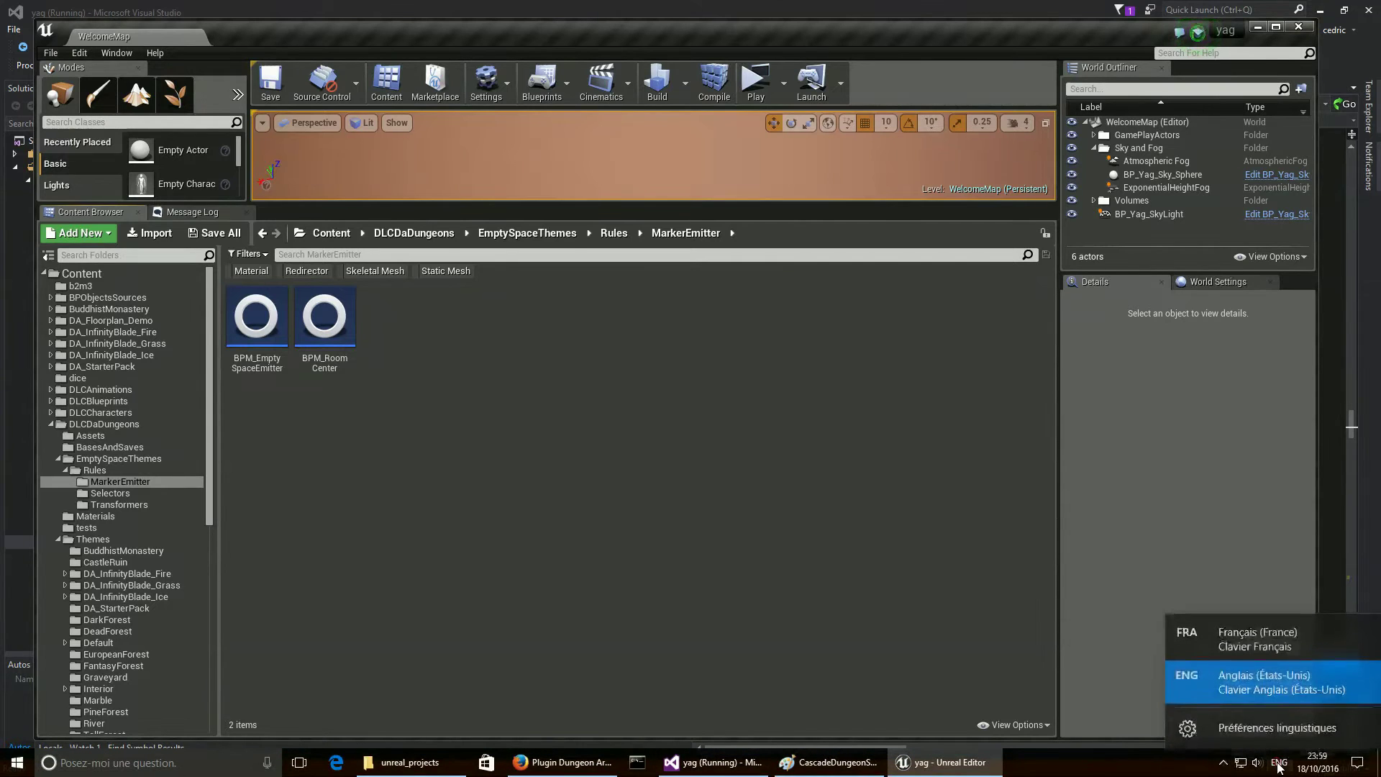
pyautogui.click(1232, 633)
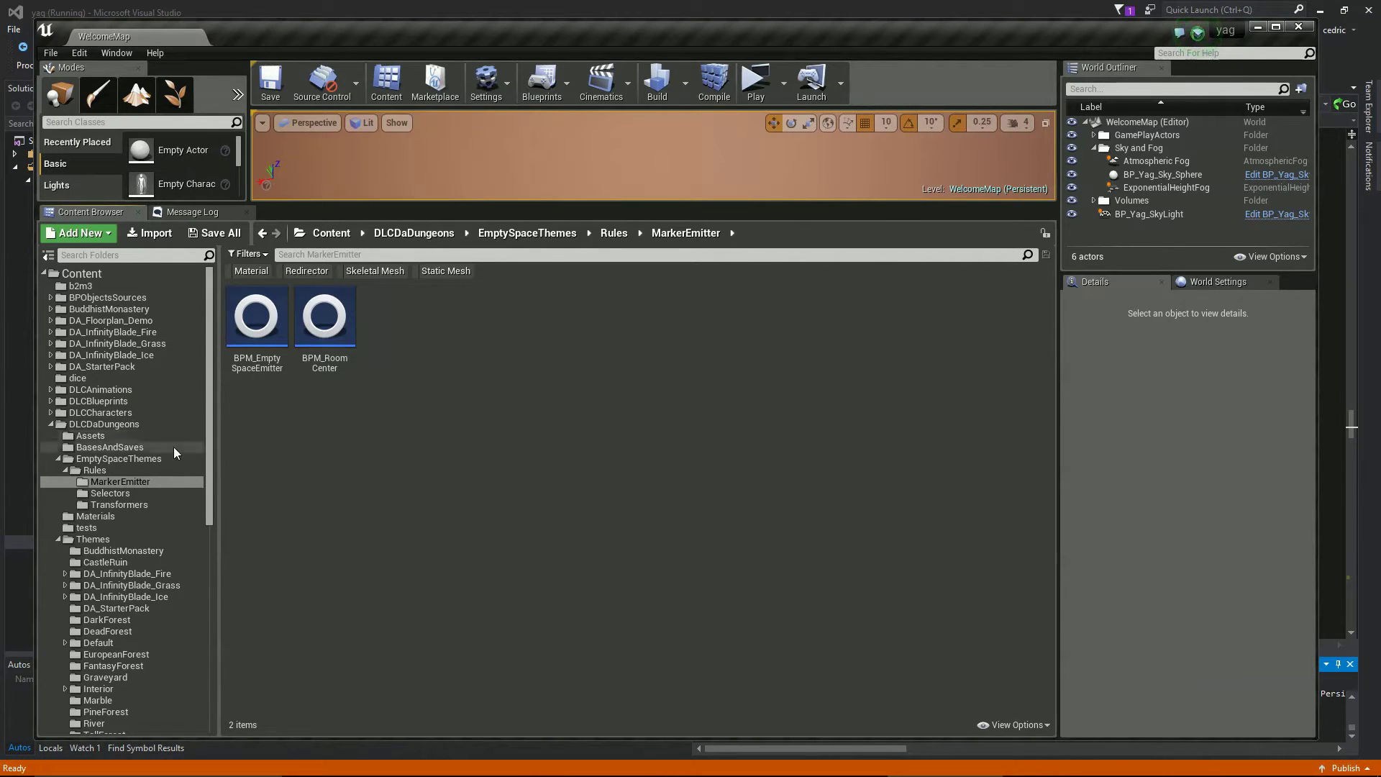
# - Open the BPM_EmptySpaceEmitter blueprint and examine its Event Graph from the Emit Markers event to the border emitter calls
pyautogui.moveTo(259, 314)
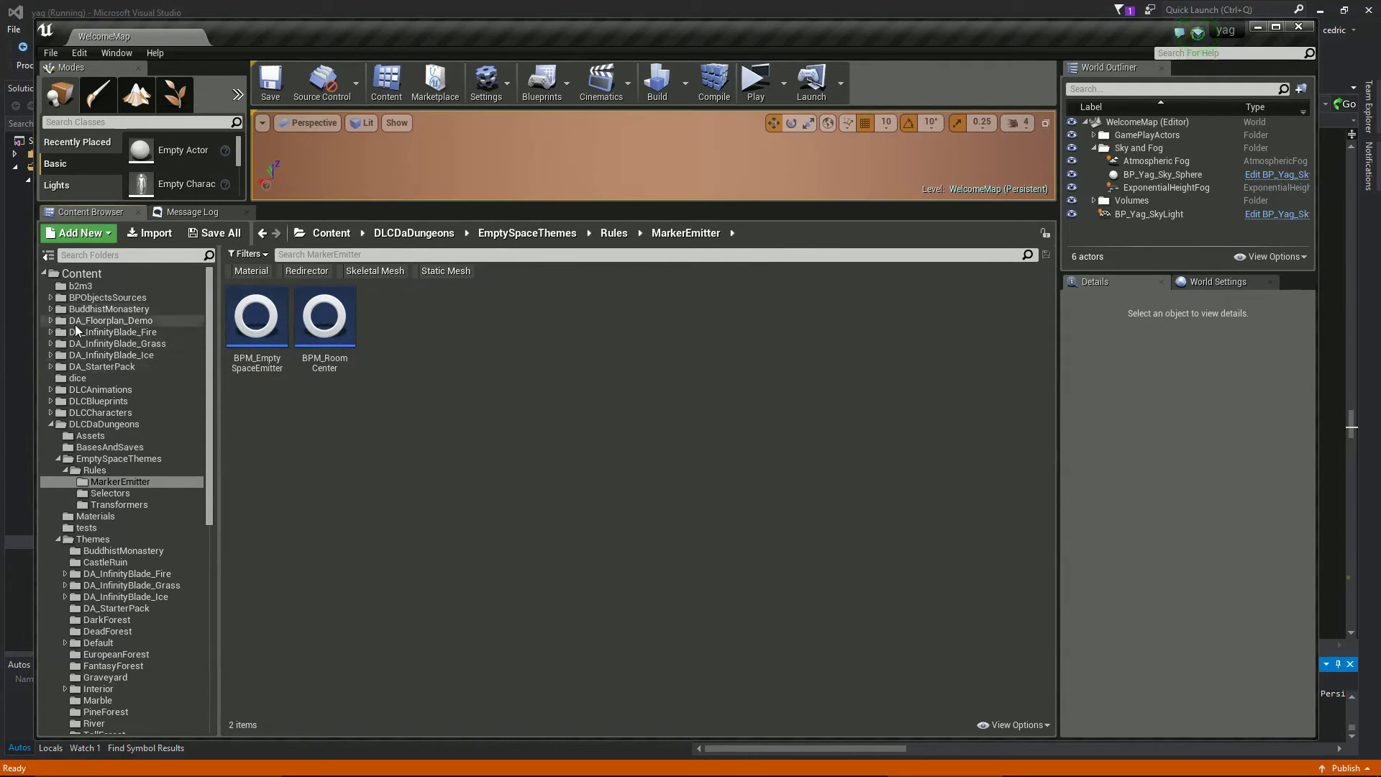
pyautogui.doubleClick(272, 316)
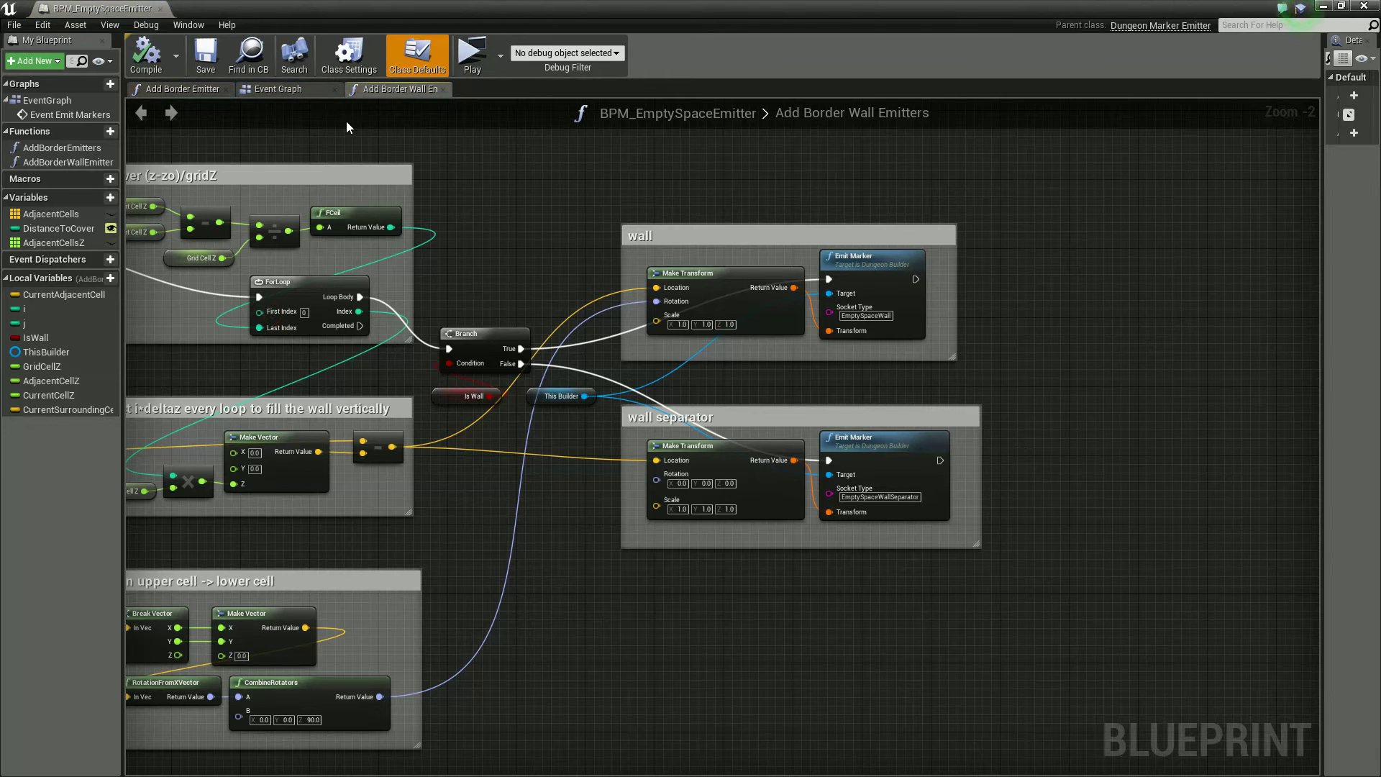
pyautogui.click(277, 88)
pyautogui.moveTo(664, 513); pyautogui.dragTo(824, 533, button='right')
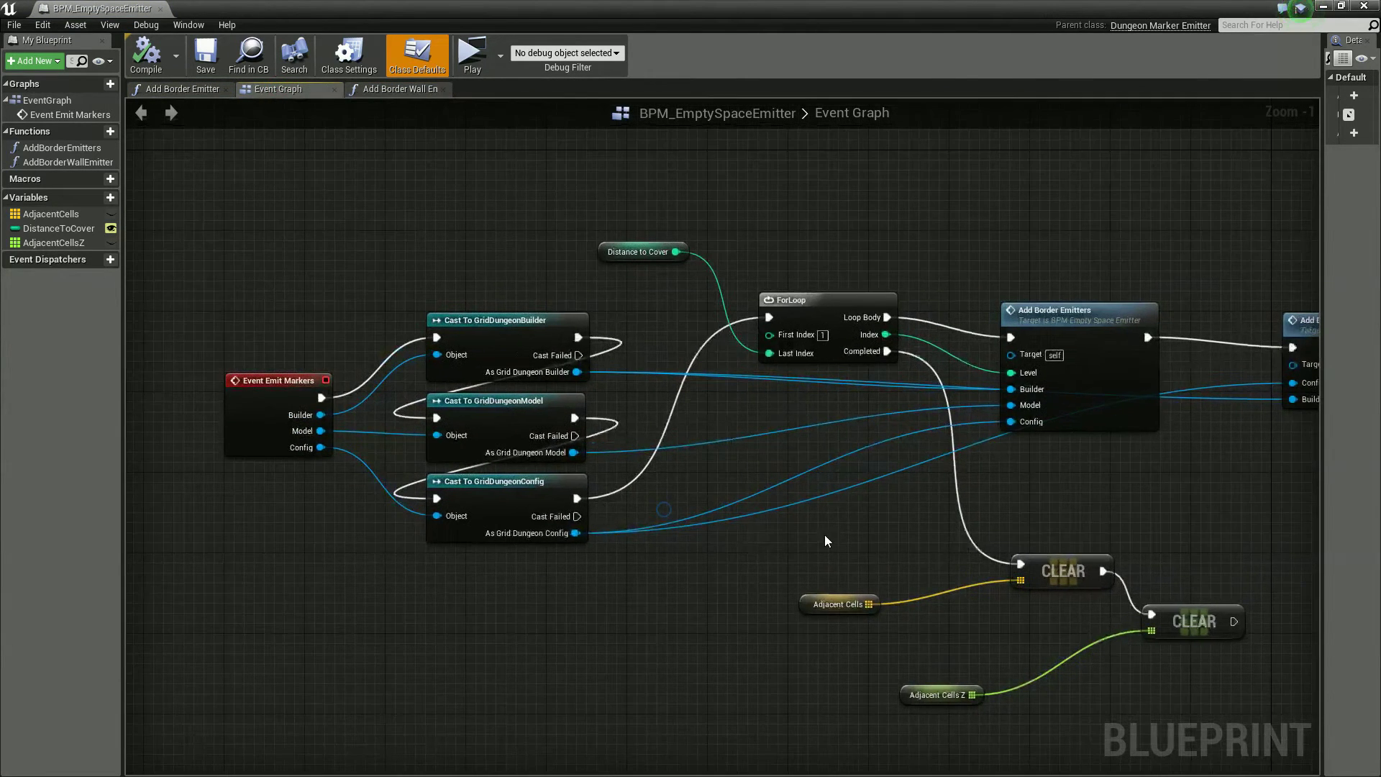
pyautogui.moveTo(1155, 500); pyautogui.dragTo(908, 491, button='right')
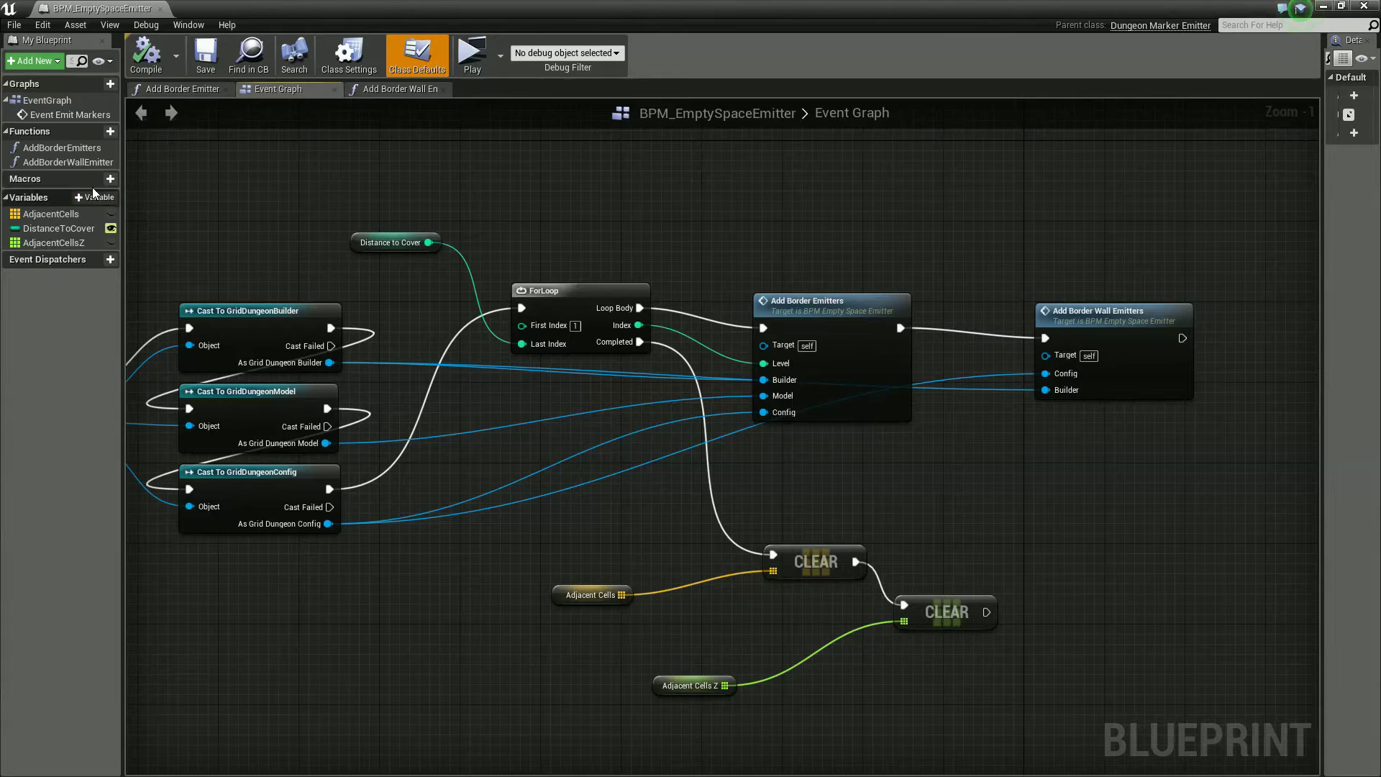
# - Show the Add Border Wall Emitters function graph and examine its beginning, where it loops over the adjacent cells
pyautogui.click(394, 90)
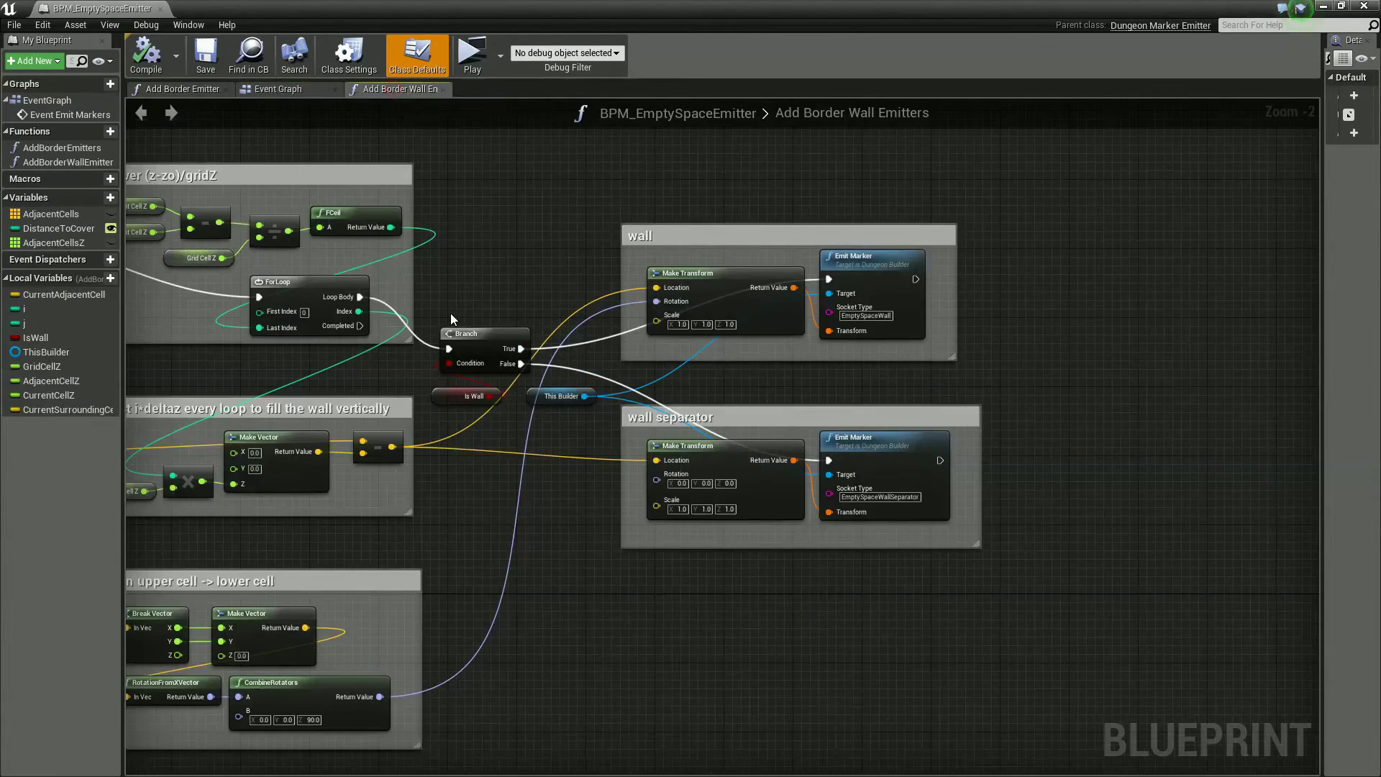
pyautogui.scroll(-3, 563, 553)
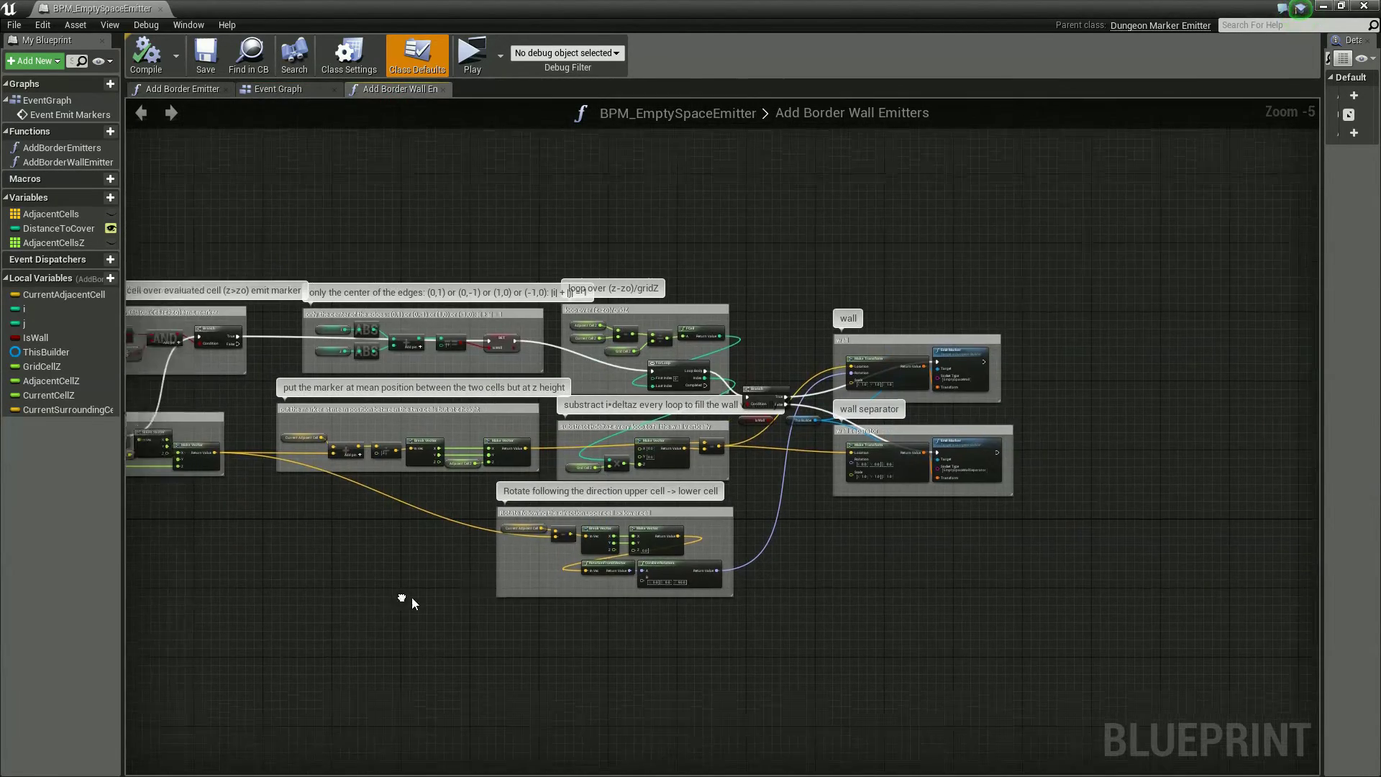
pyautogui.moveTo(403, 598); pyautogui.dragTo(1049, 598, button='right')
pyautogui.scroll(1, 1037, 559)
pyautogui.scroll(1, 1037, 559)
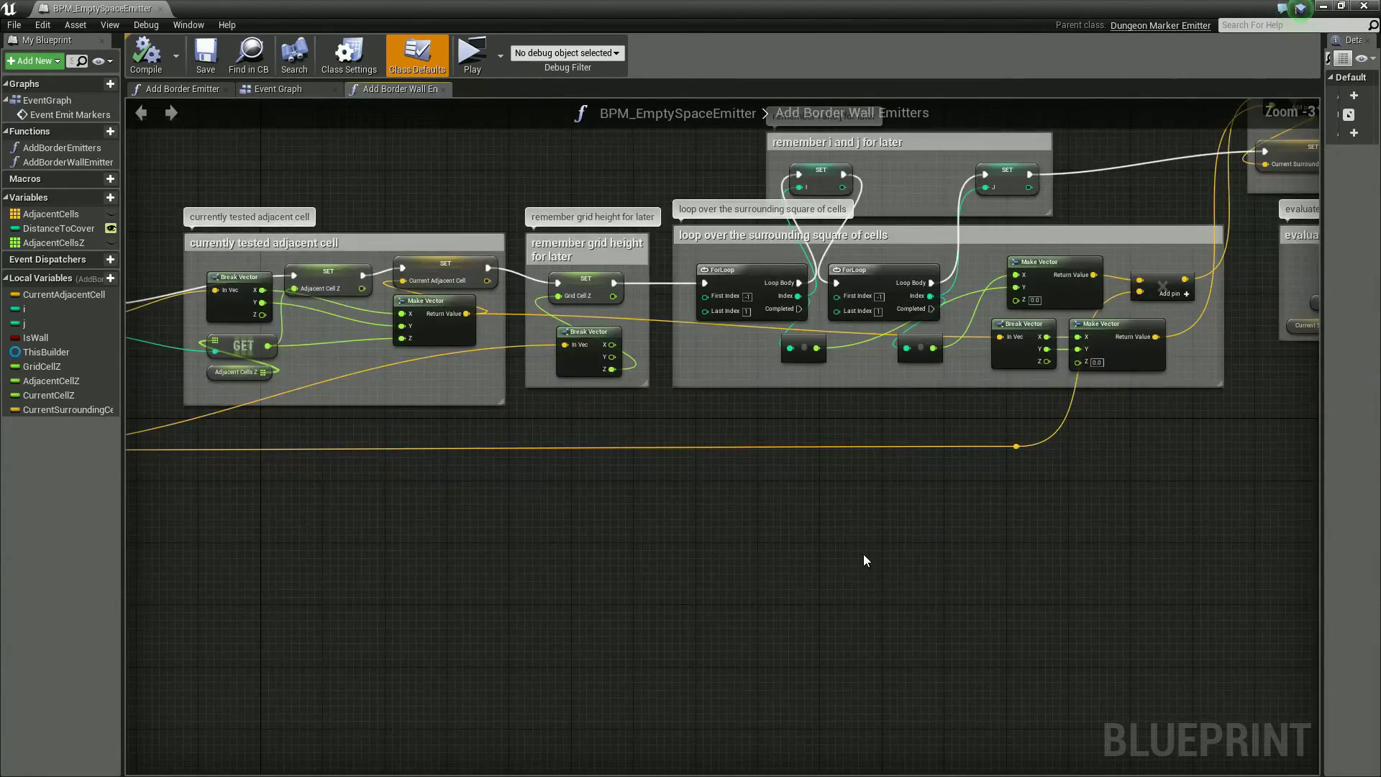
pyautogui.moveTo(863, 554); pyautogui.dragTo(1028, 629, button='right')
pyautogui.scroll(1, 1099, 653)
pyautogui.moveTo(869, 631); pyautogui.dragTo(1028, 631, button='right')
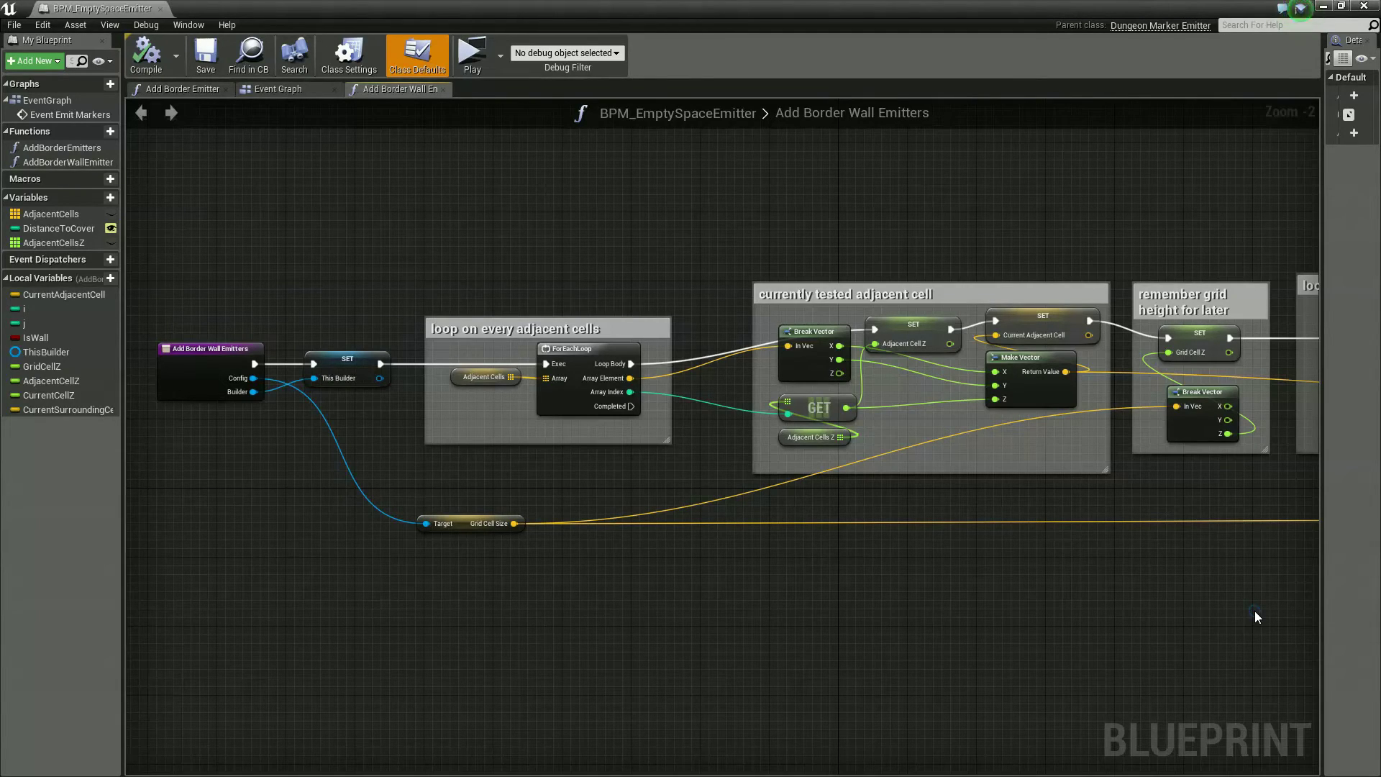
# - Follow the function from the surrounding-cell loops to the wall and wall separator Emit Marker nodes, and close the blueprint
pyautogui.moveTo(1254, 610); pyautogui.dragTo(230, 716, button='right')
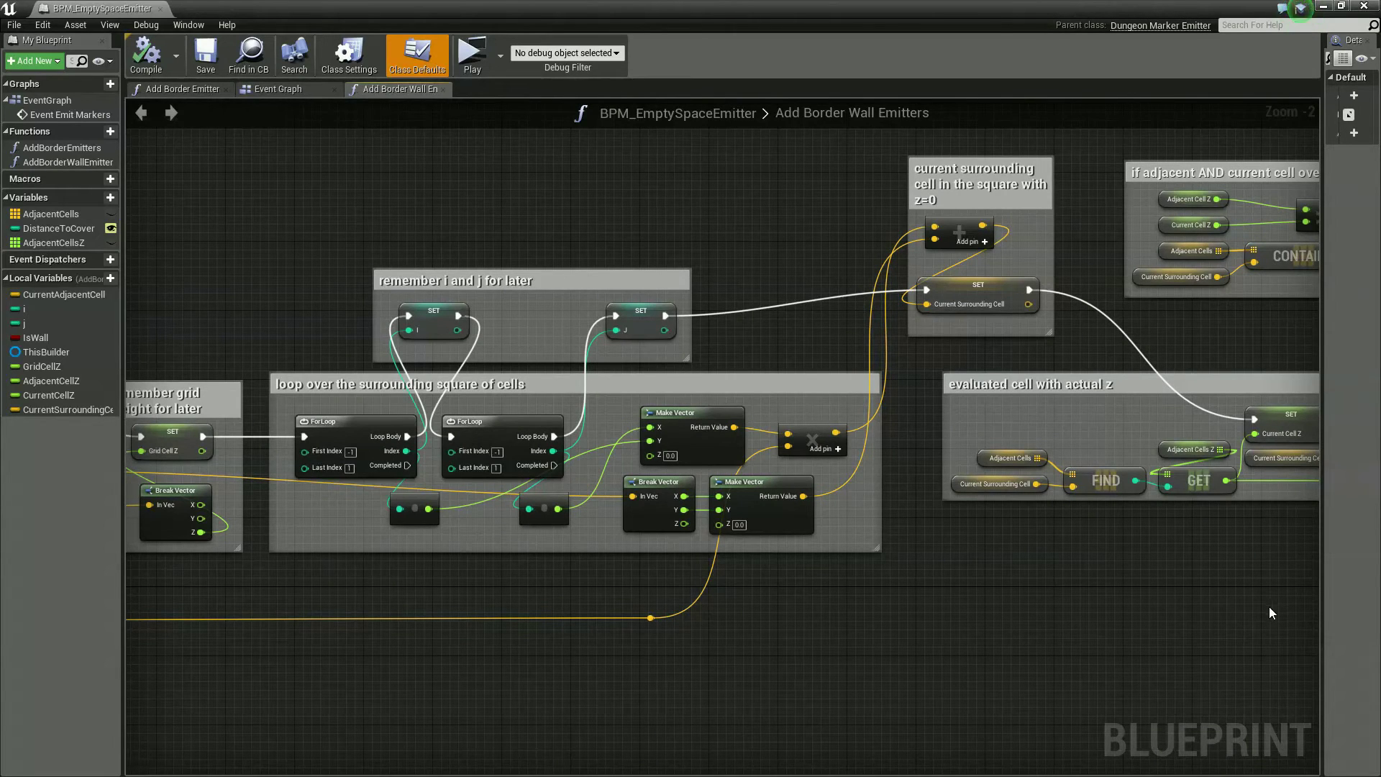
pyautogui.moveTo(1273, 630); pyautogui.dragTo(531, 696, button='right')
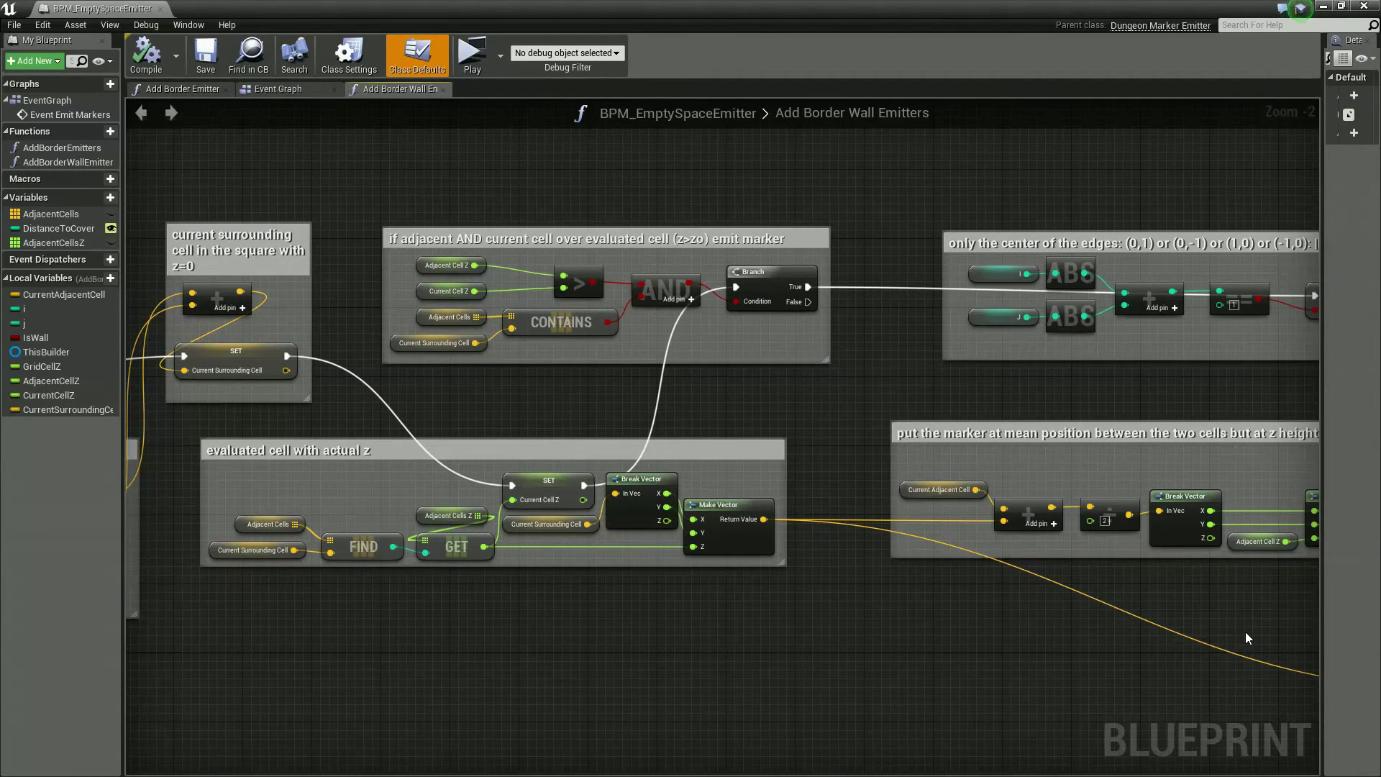
pyautogui.moveTo(1245, 632); pyautogui.dragTo(580, 566, button='right')
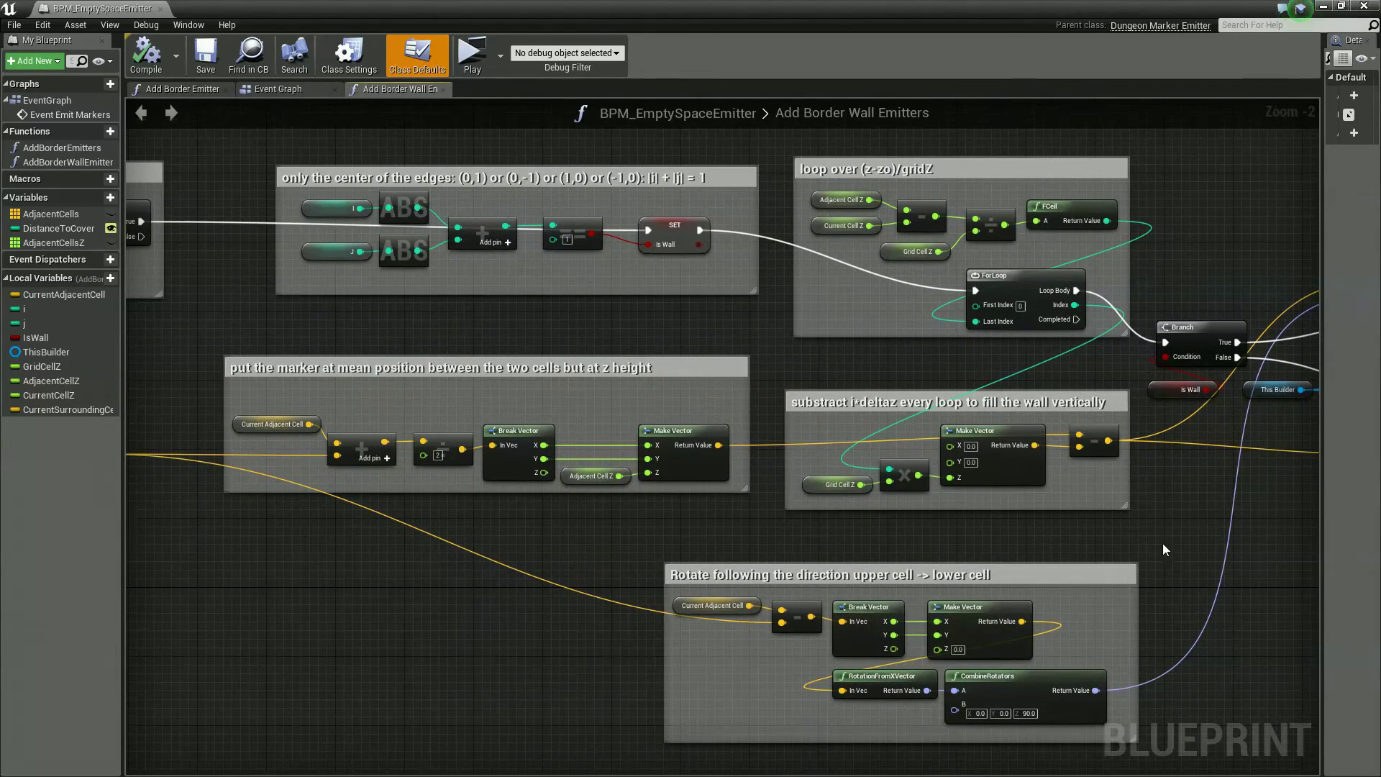
pyautogui.moveTo(1245, 541); pyautogui.dragTo(777, 538, button='right')
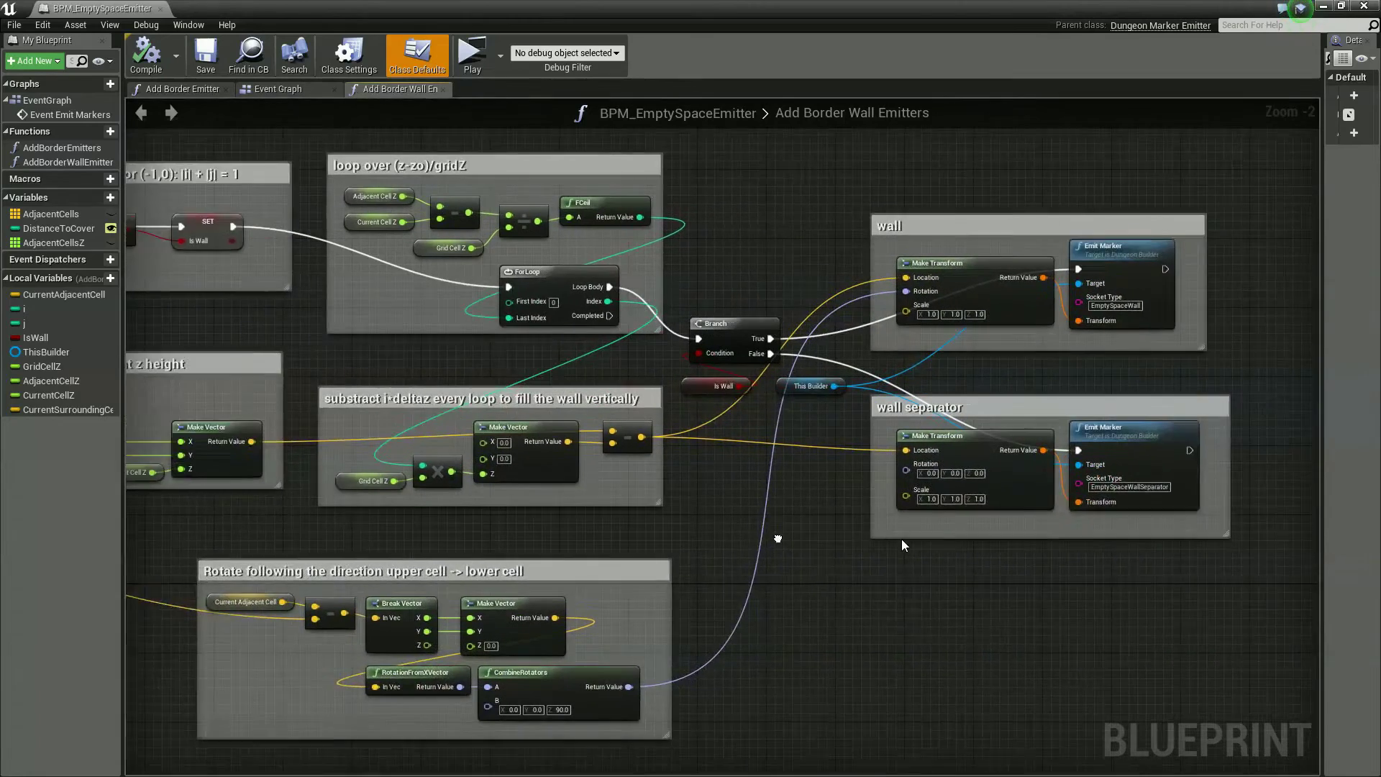
pyautogui.moveTo(902, 545); pyautogui.dragTo(736, 551, button='right')
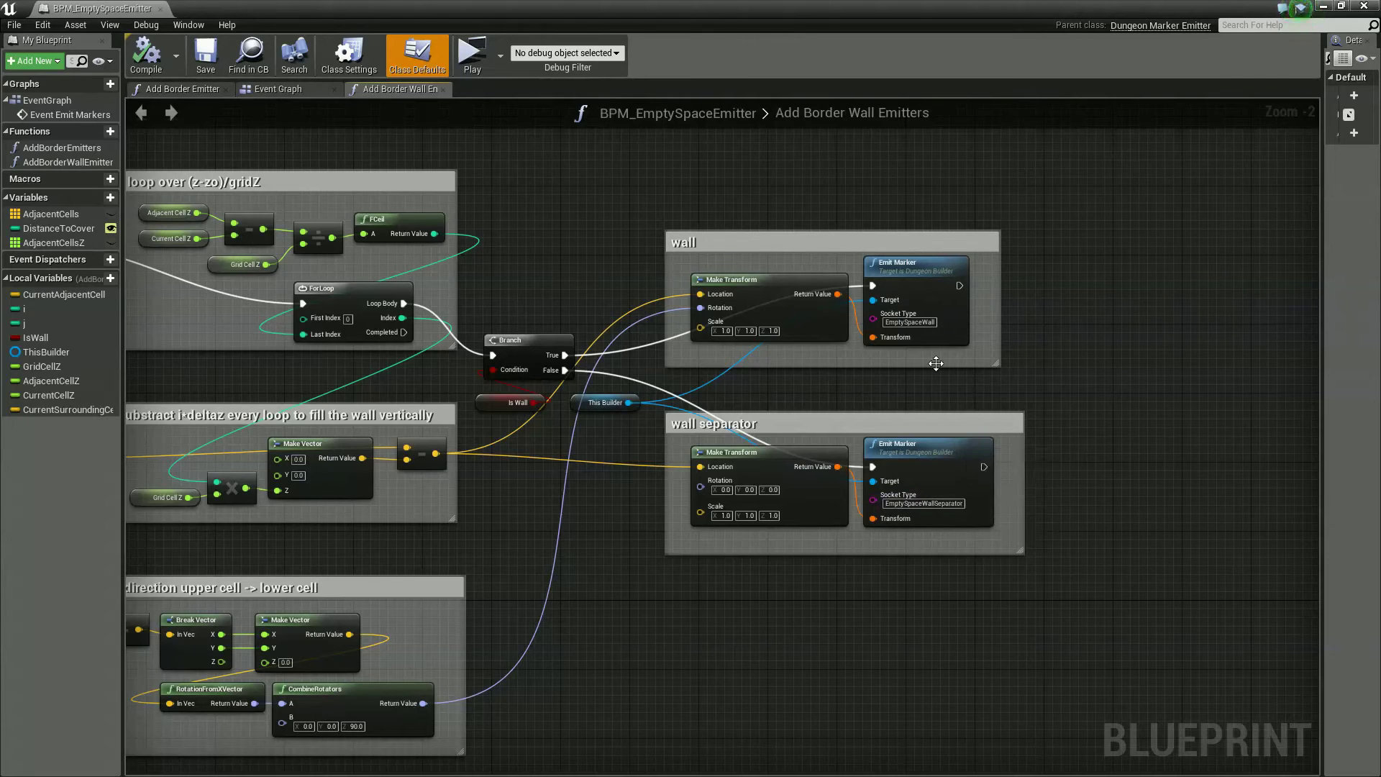
pyautogui.scroll(2, 956, 331)
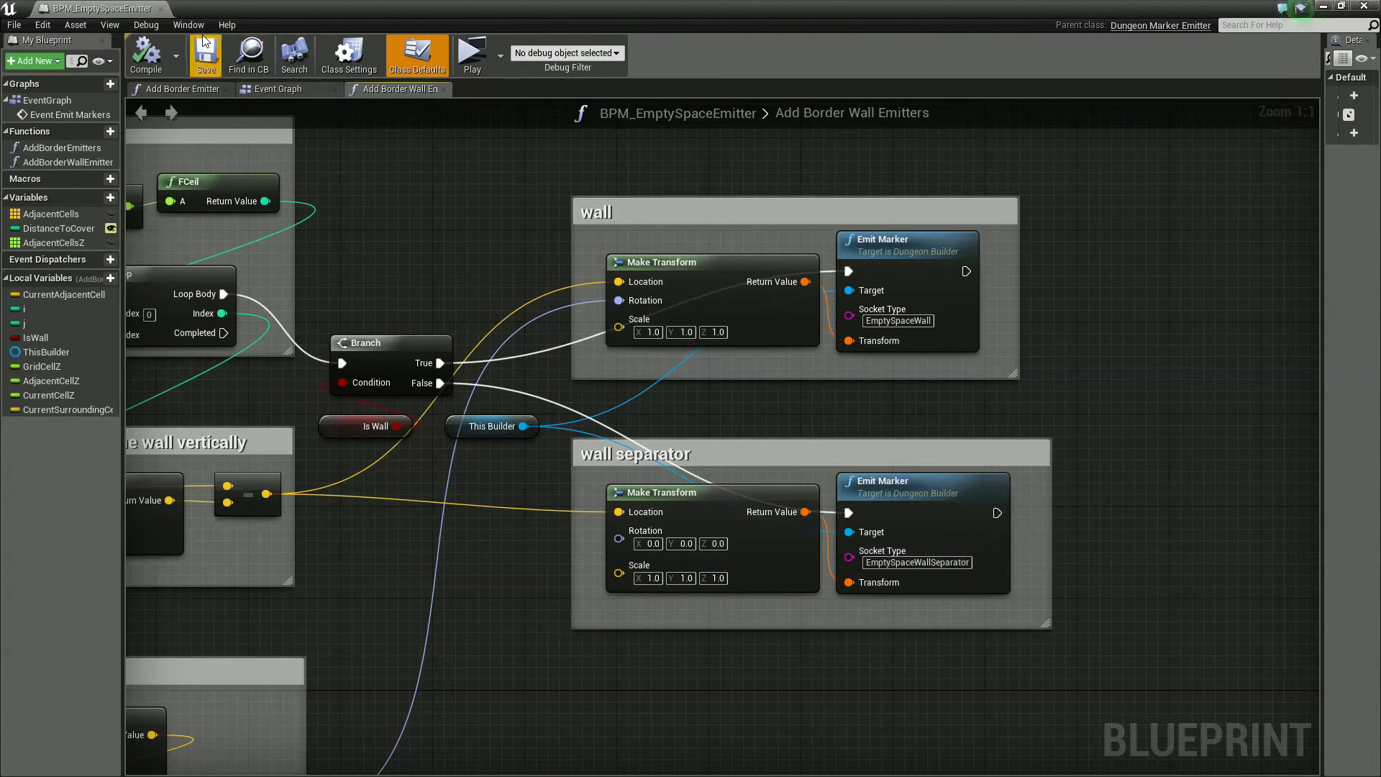
pyautogui.click(161, 10)
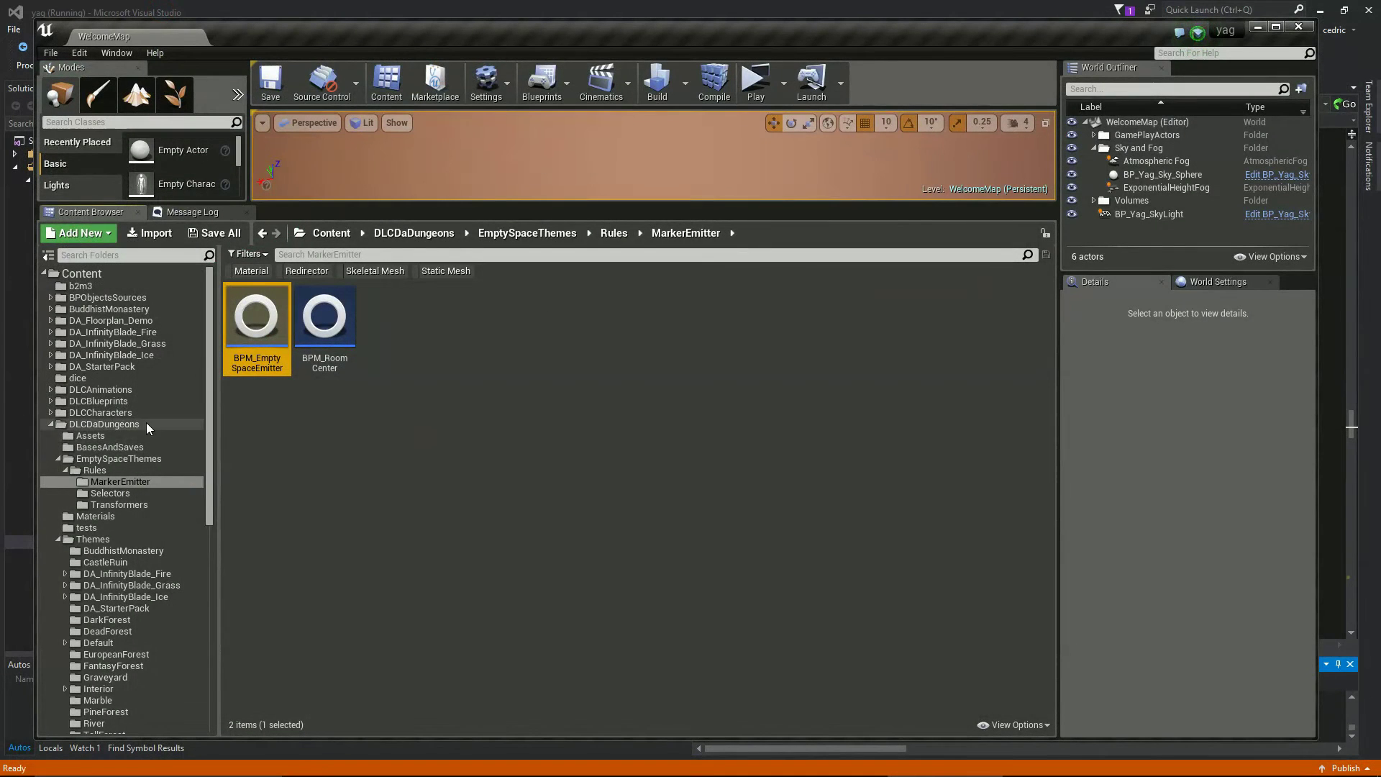
# - Open the EuropeanForest theme from the EmptySpaceThemes folder and examine its EmptySpace, EmptySpaceWall and EmptySpaceWallSeparator marker nodes
pyautogui.click(141, 459)
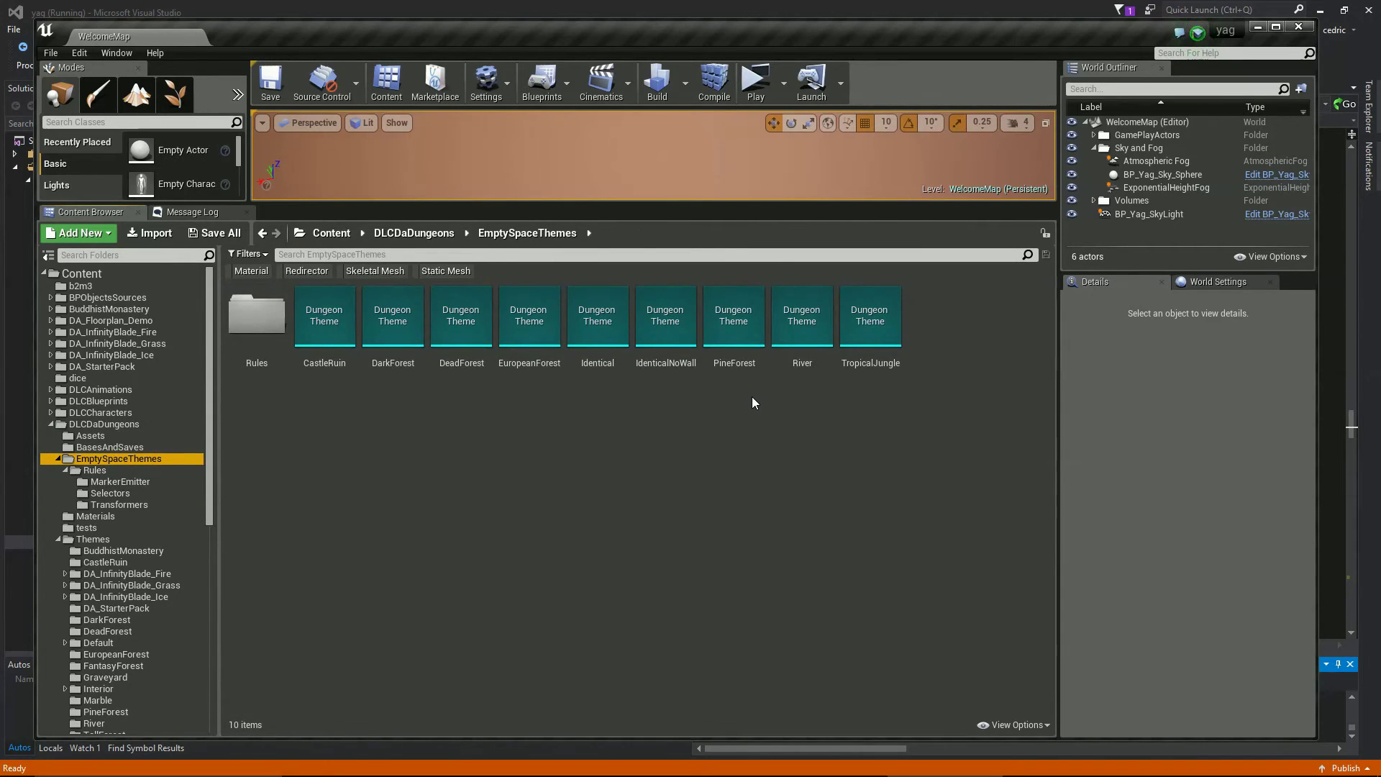
pyautogui.click(529, 338)
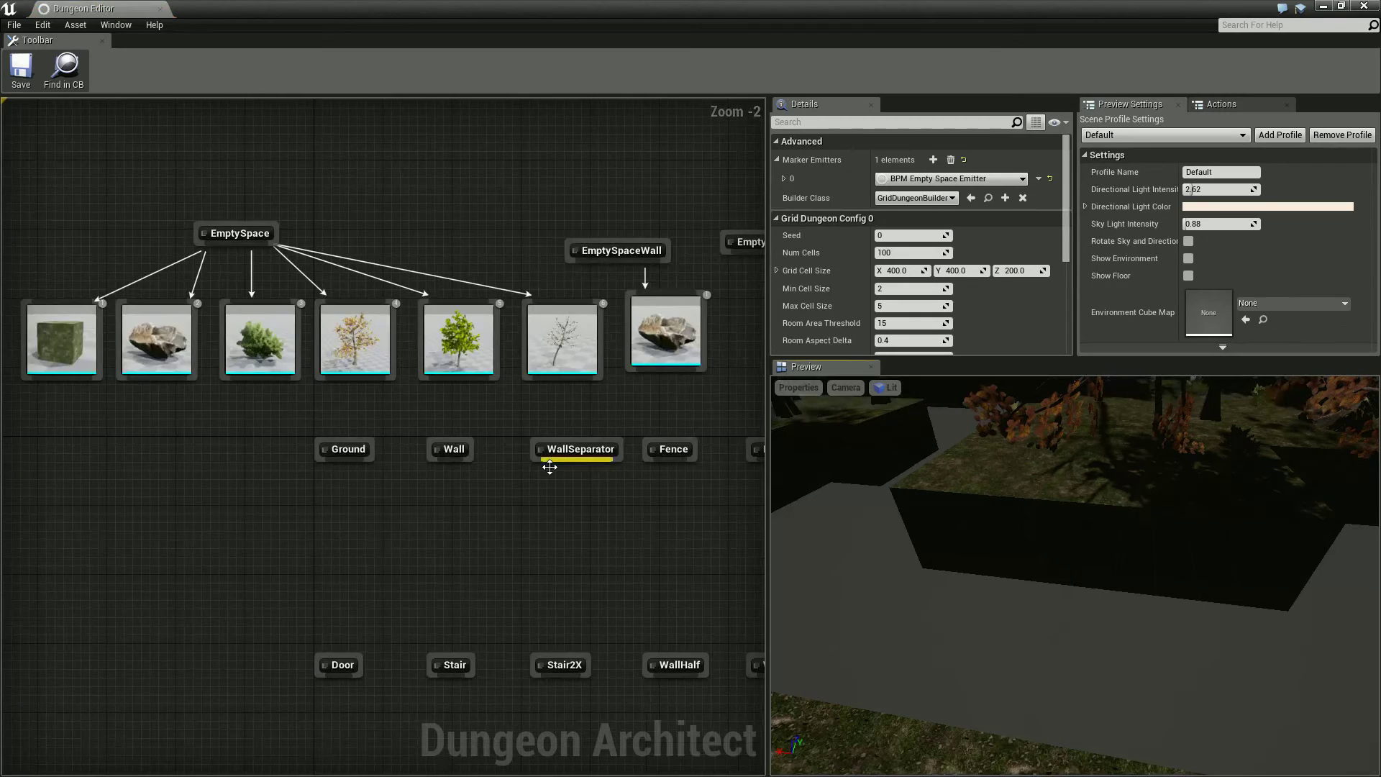
pyautogui.moveTo(576, 488); pyautogui.dragTo(586, 556, button='right')
pyautogui.scroll(-2, 681, 547)
pyautogui.scroll(1, 585, 546)
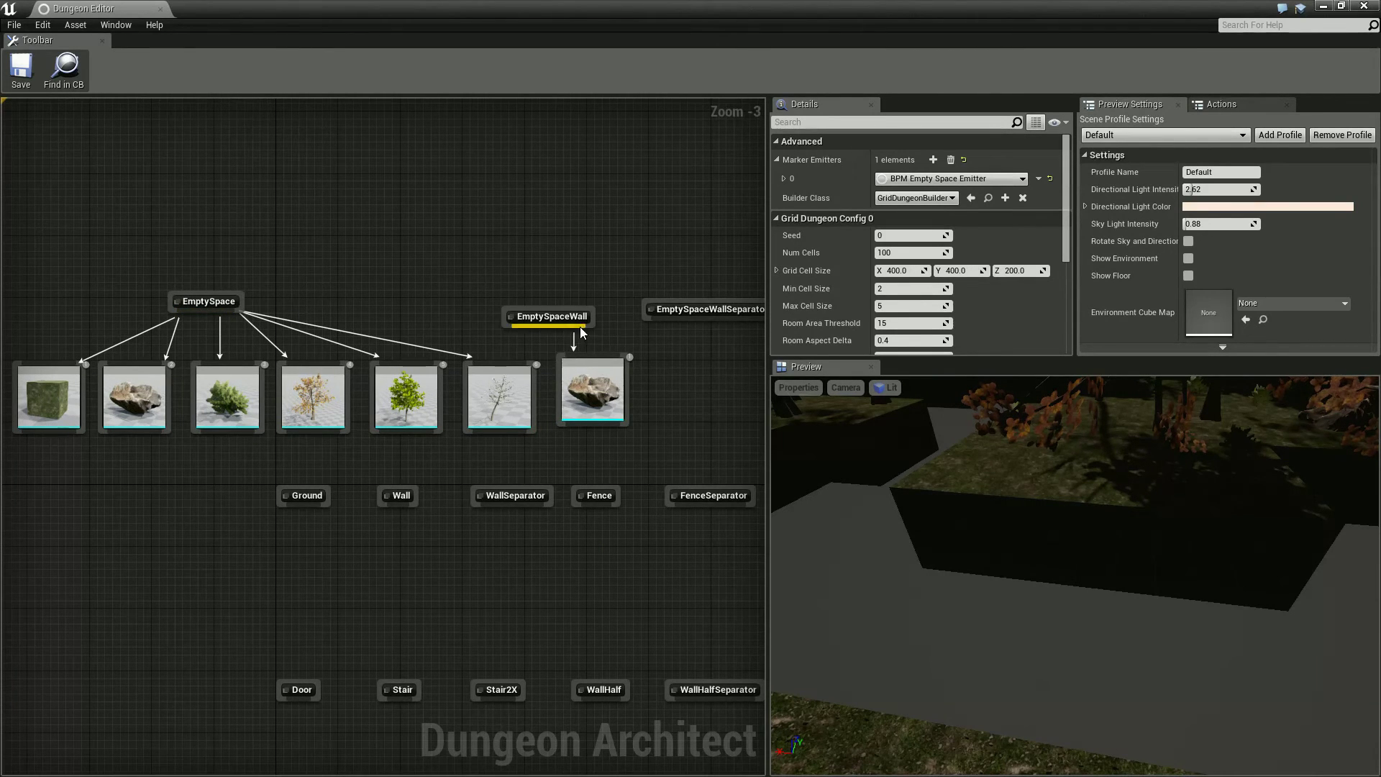
pyautogui.moveTo(695, 403)
pyautogui.mouseDown(button='right')
pyautogui.moveTo(654, 410)
pyautogui.moveTo(631, 358)
pyautogui.mouseUp(button='right')
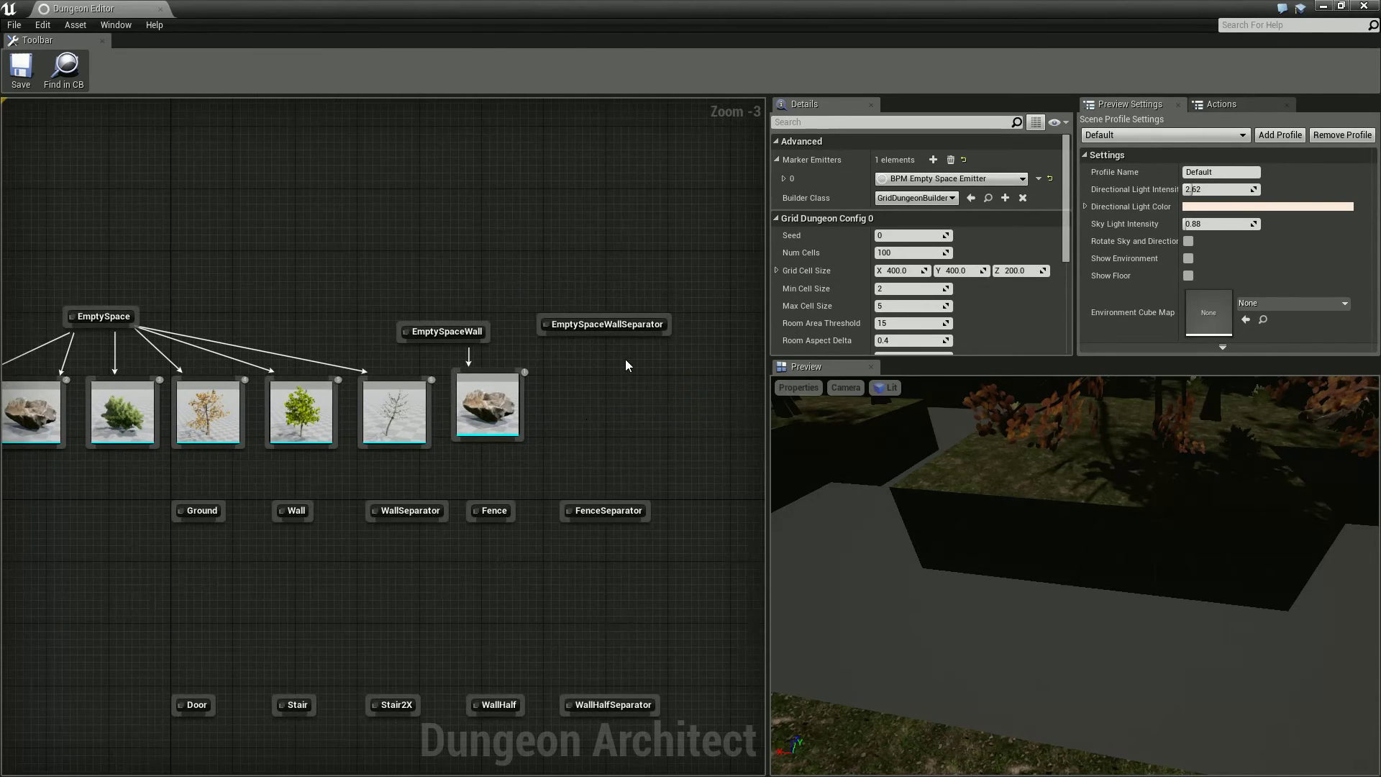
pyautogui.moveTo(385, 469); pyautogui.dragTo(543, 461, button='right')
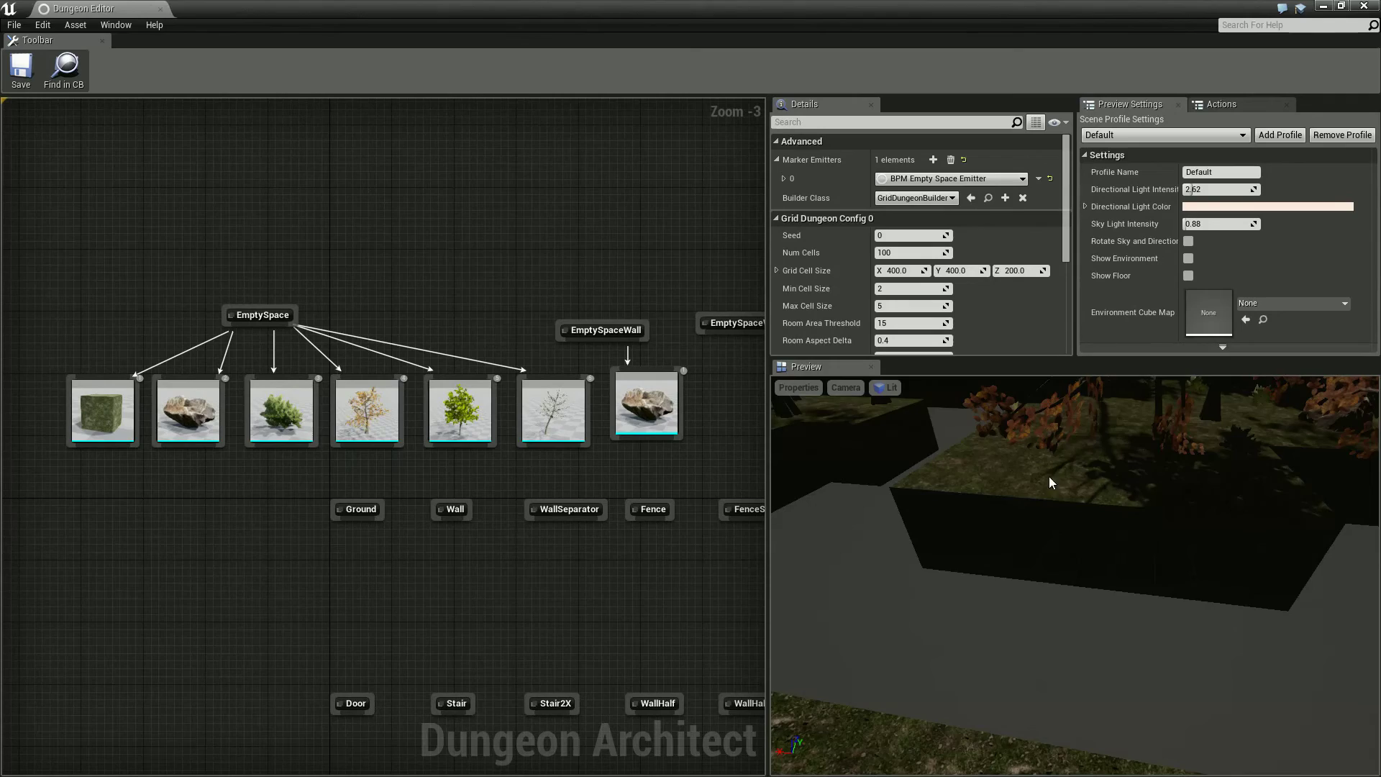
# - Inspect the forest-filled empty space around the dungeon in the theme's 3D preview from above, and close the theme
pyautogui.moveTo(1049, 476); pyautogui.dragTo(1020, 426)
pyautogui.scroll(-10, 1098, 456)
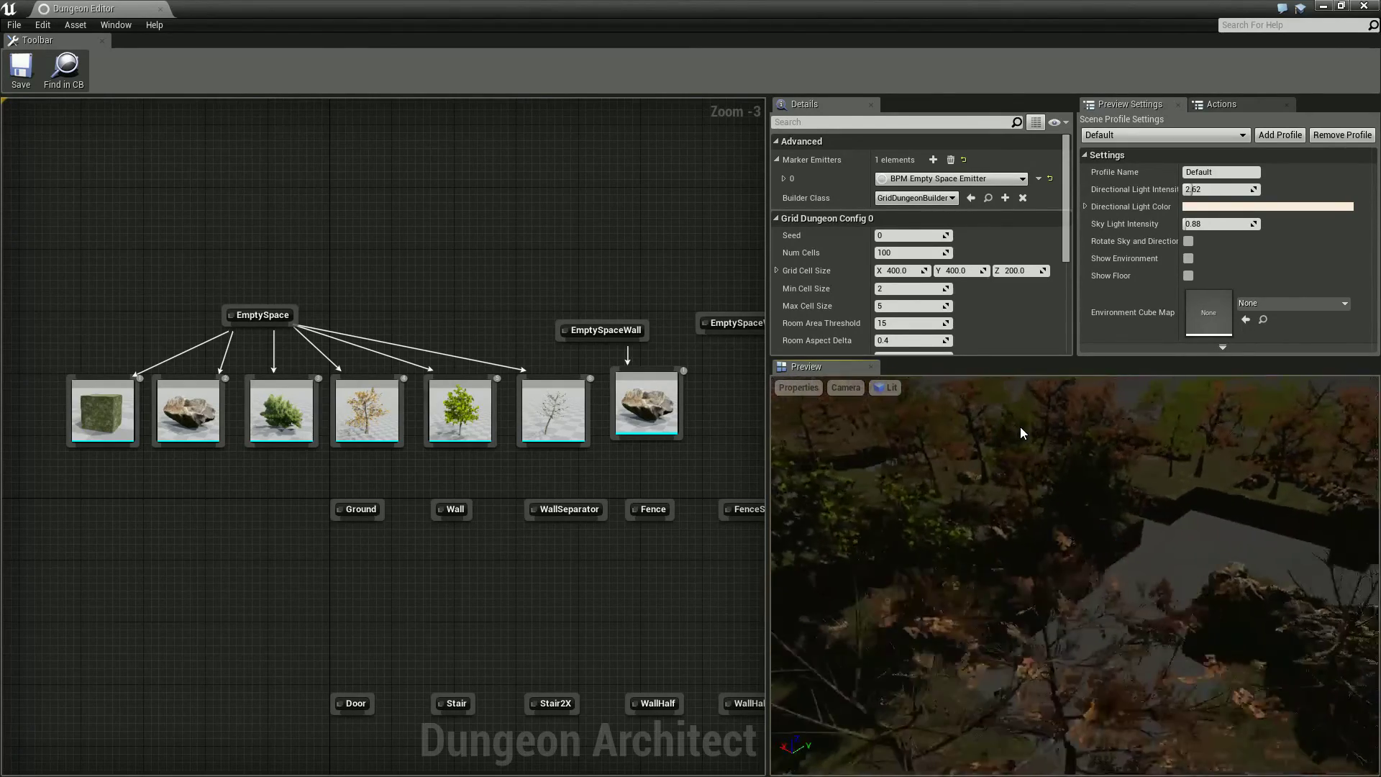
pyautogui.scroll(-5, 1020, 426)
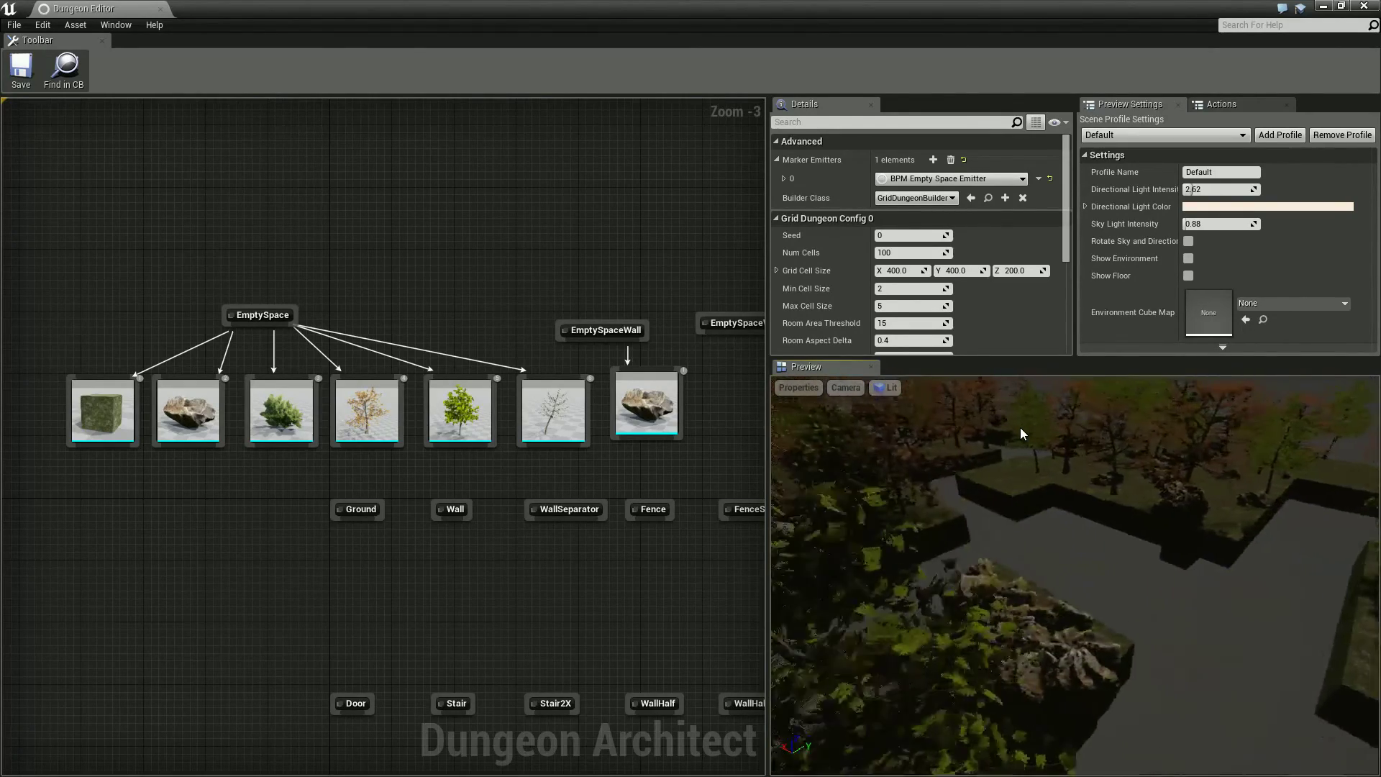
pyautogui.scroll(-5, 1020, 427)
pyautogui.moveTo(1020, 429); pyautogui.dragTo(1013, 479)
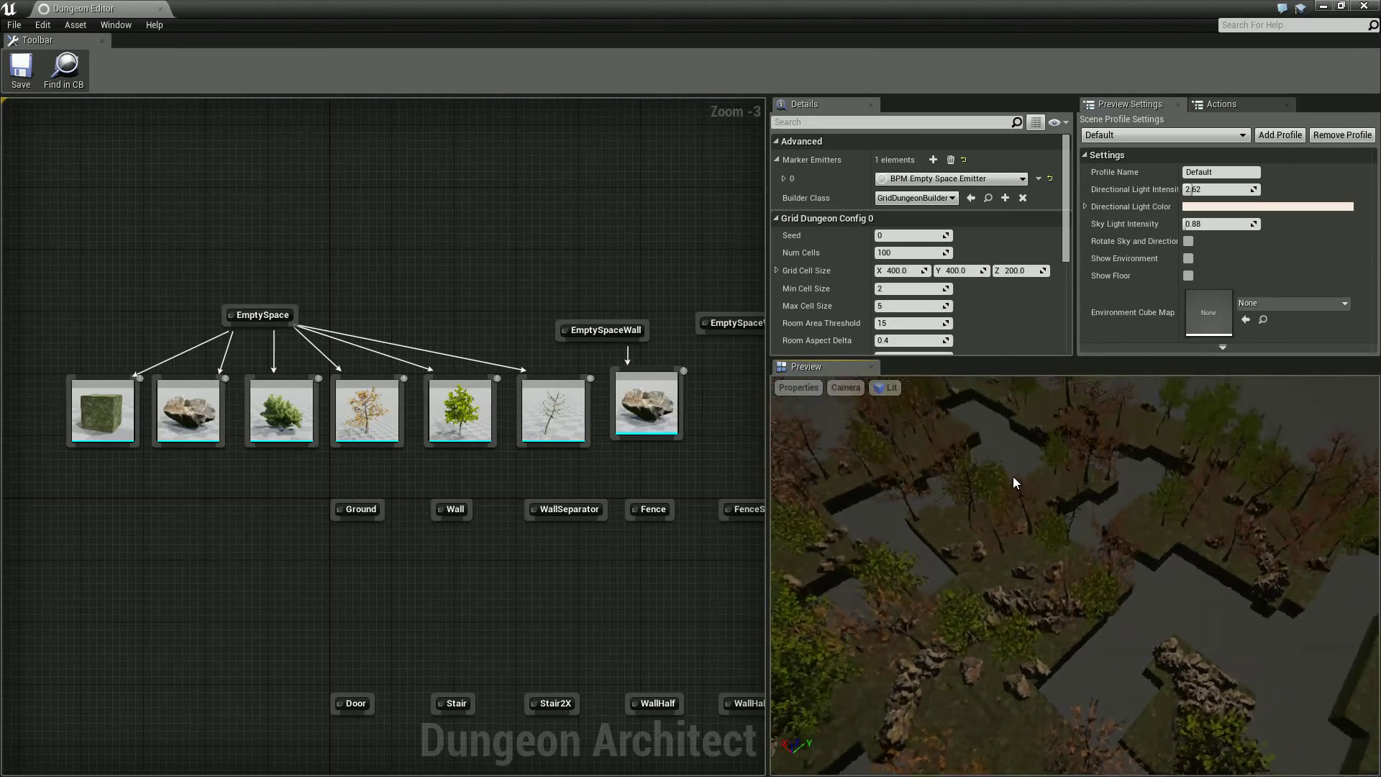
pyautogui.click(161, 10)
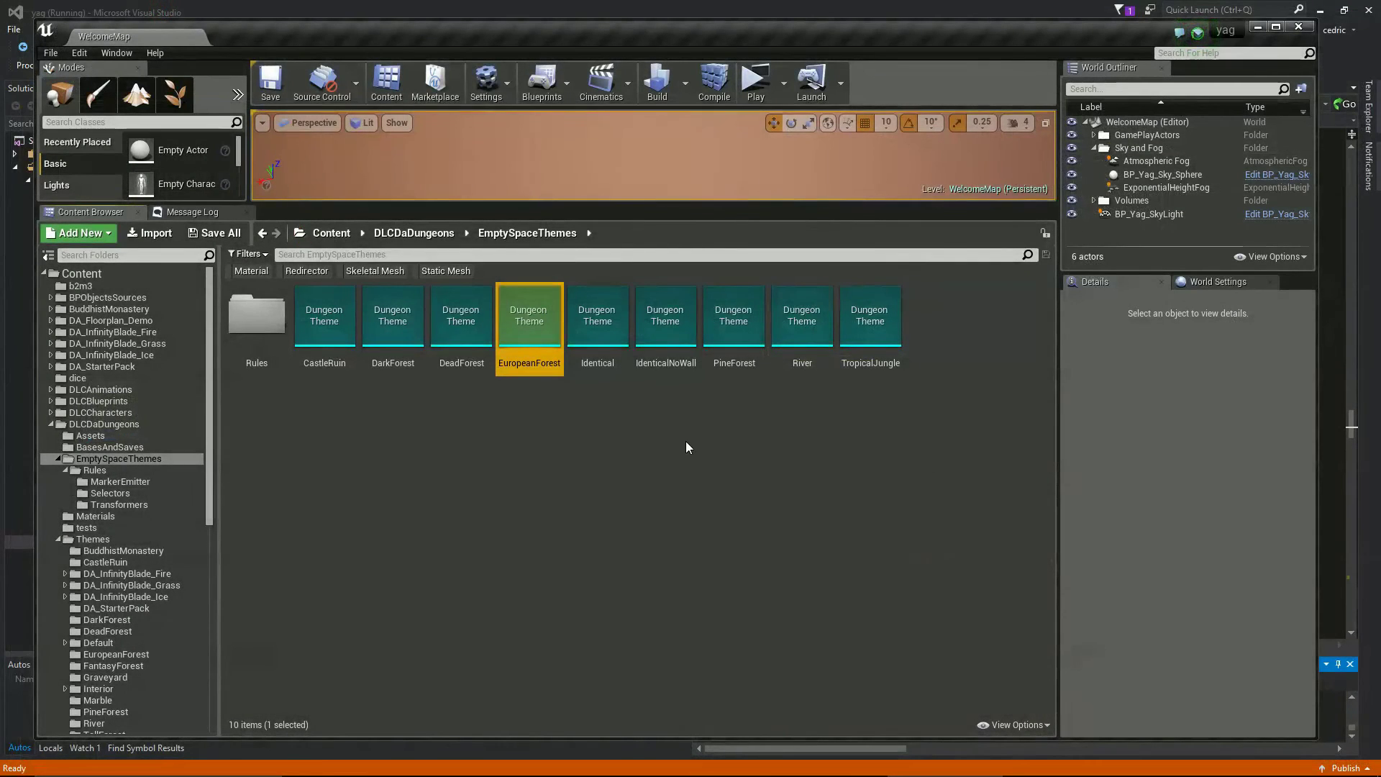